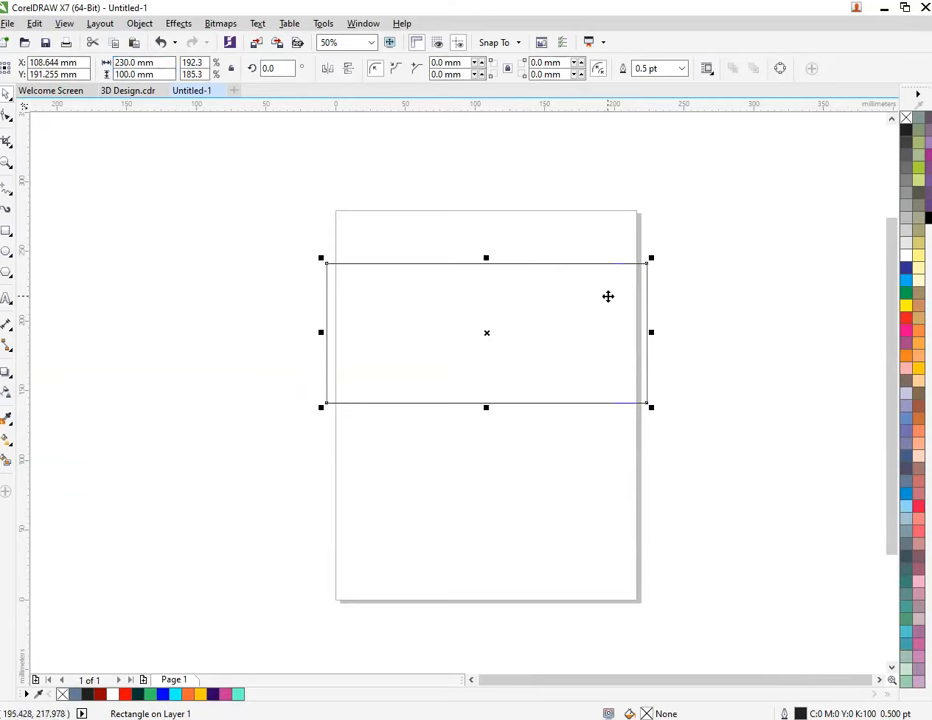
Add the artistic text "CTRL + F10" on the page below the rectangle.
{"action": "scroll", "coordinate": [608, 296], "scroll_direction": "up", "scroll_amount": 2}
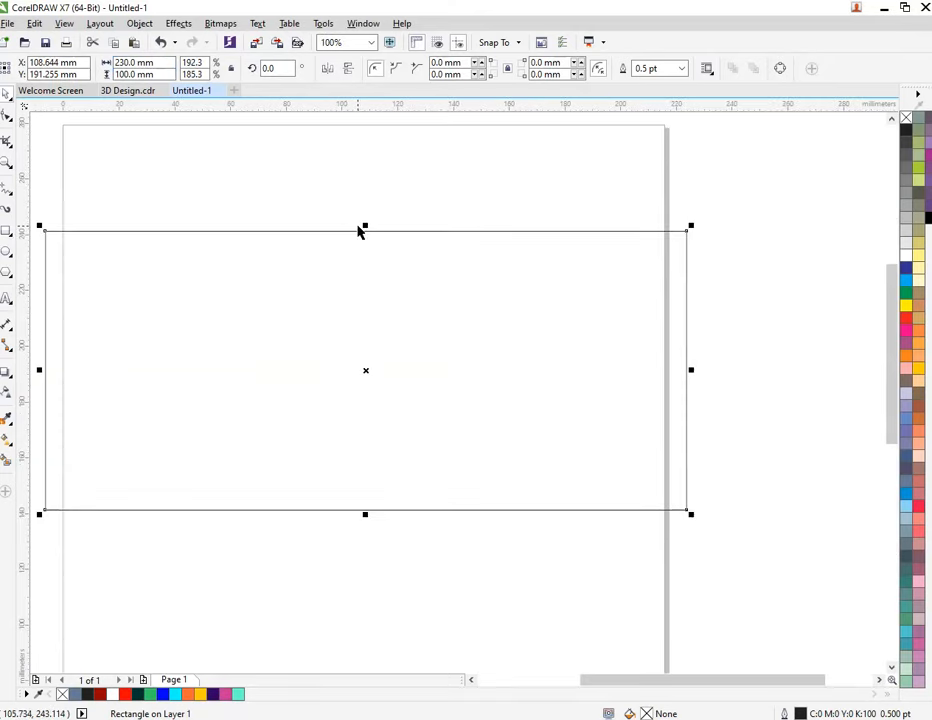
{"action": "left_click", "coordinate": [374, 193]}
{"action": "scroll", "coordinate": [374, 193], "scroll_direction": "down", "scroll_amount": 2}
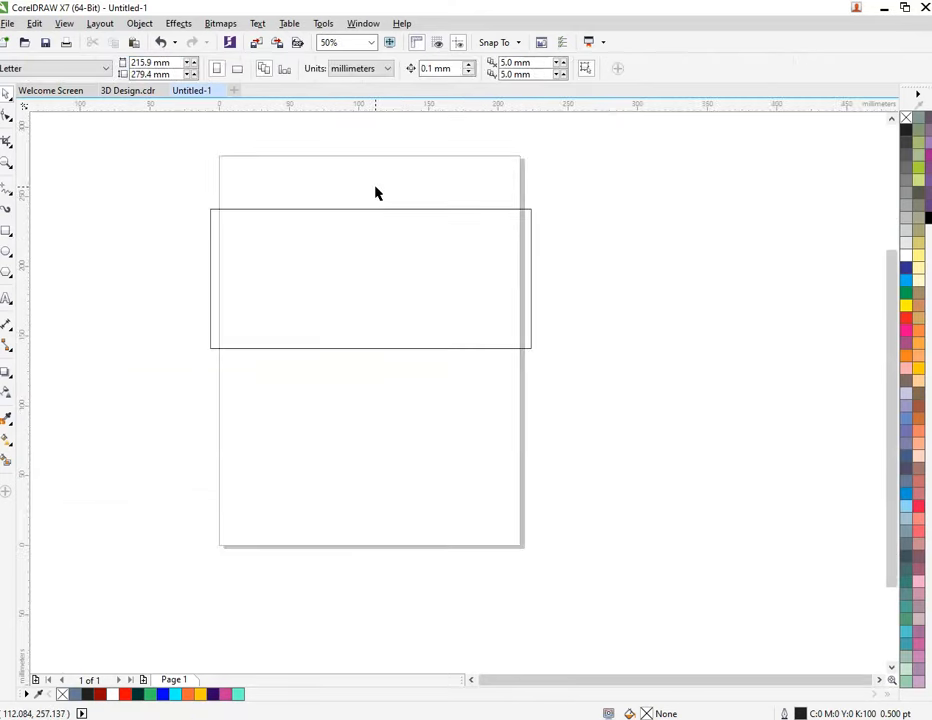
{"action": "left_click", "coordinate": [6, 298]}
{"action": "left_click", "coordinate": [254, 410]}
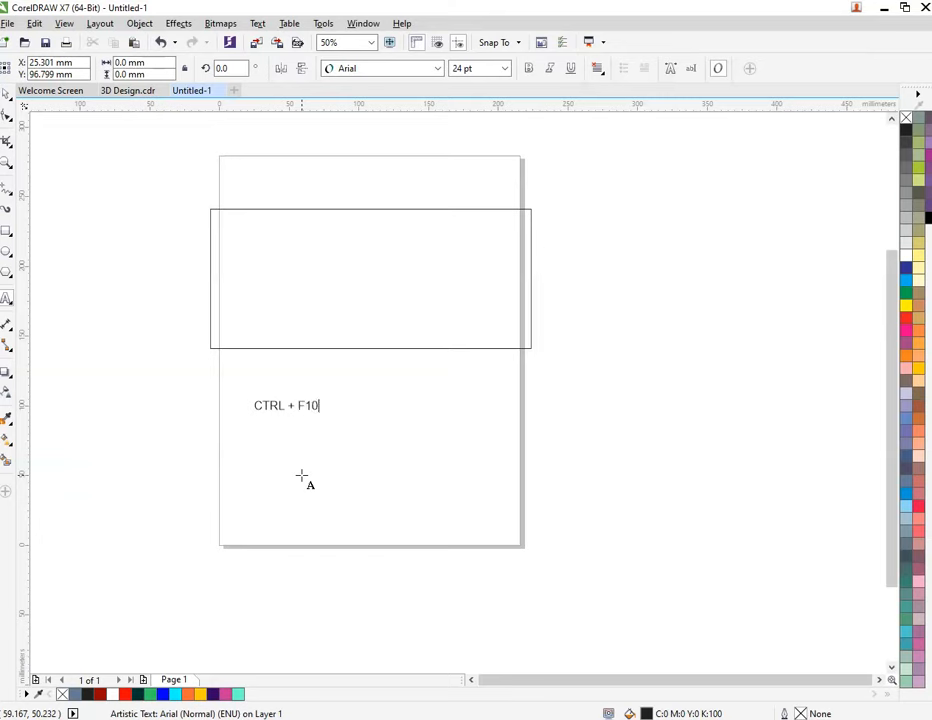
{"action": "key", "text": "ctrl+space"}
Round all corners of the rectangle to the full 50 mm radius with the Shape tool.
{"action": "left_click", "coordinate": [392, 276]}
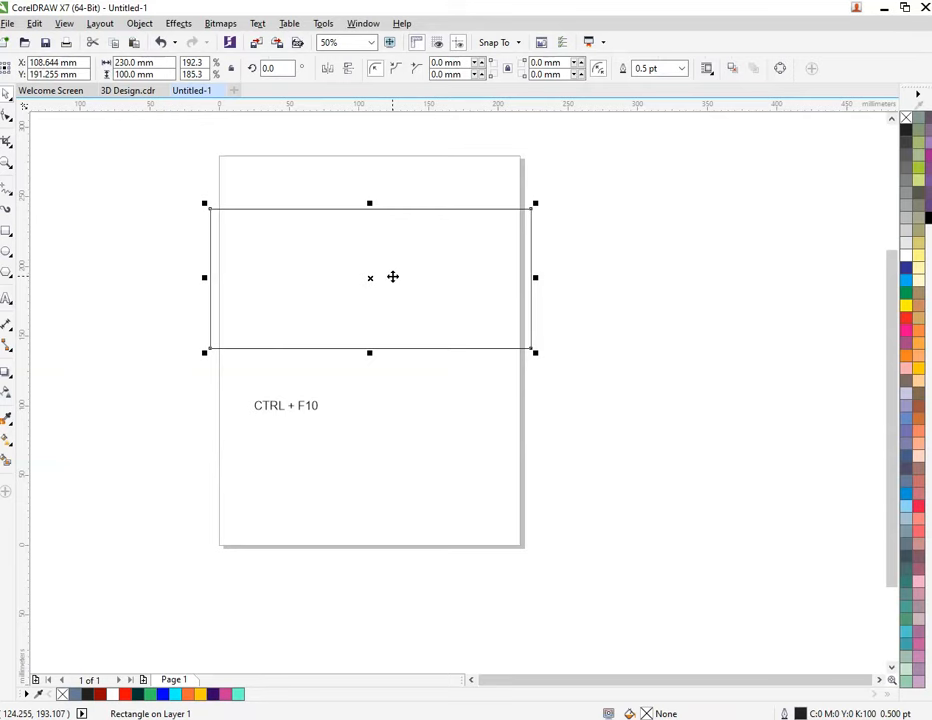
{"action": "key", "text": "F10"}
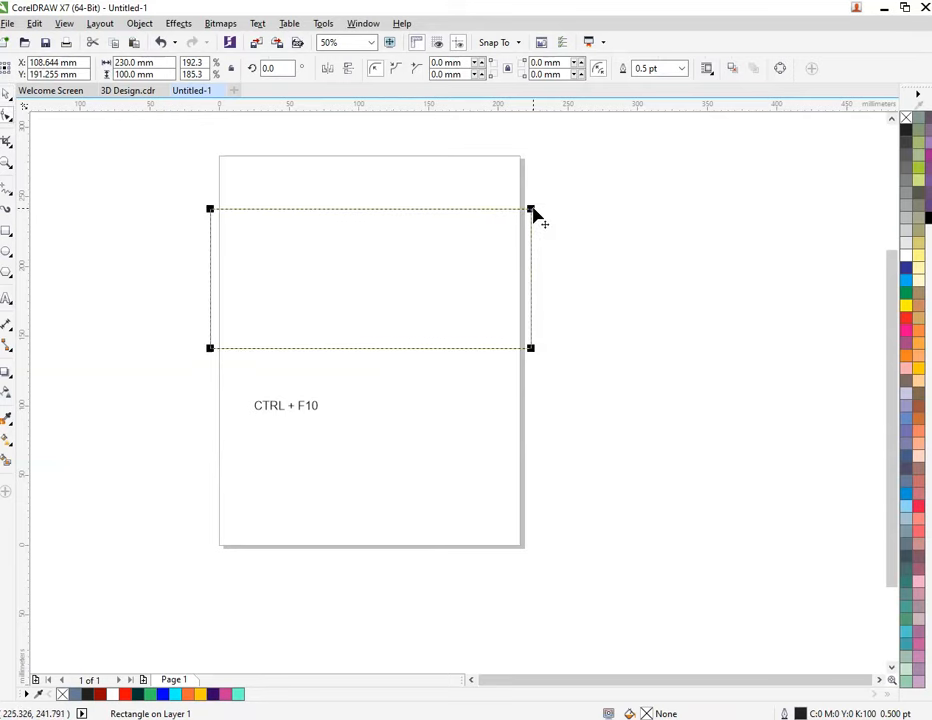
{"action": "left_click_drag", "start_coordinate": [533, 214], "coordinate": [536, 308]}
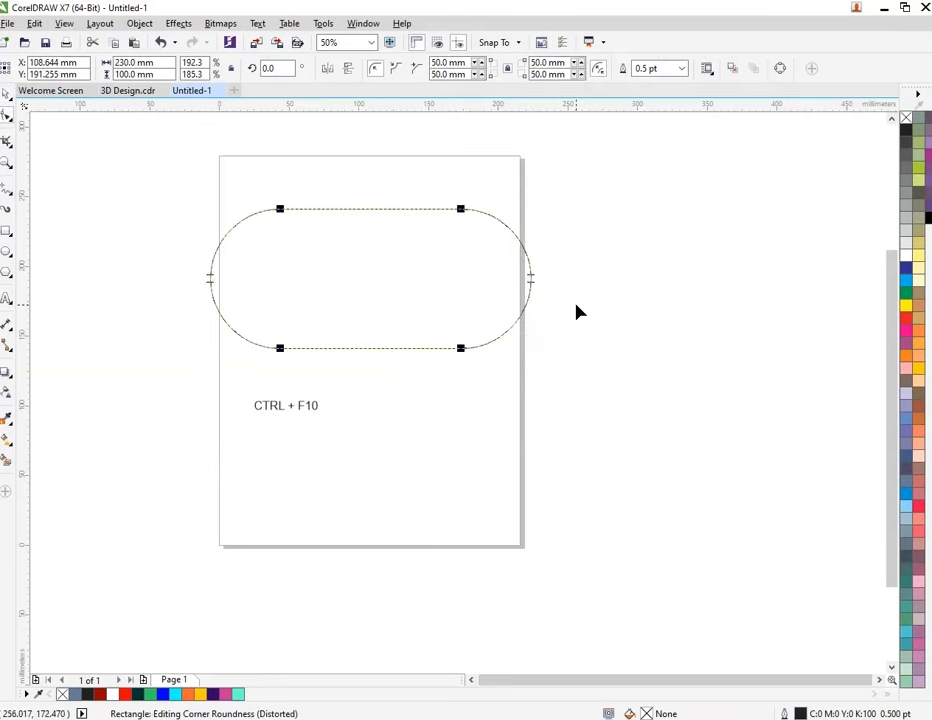
{"action": "key", "text": "space"}
Move the "CTRL + F10" text off the page, to the right of the rounded rectangle.
{"action": "left_click", "coordinate": [412, 370]}
{"action": "left_click", "coordinate": [285, 405]}
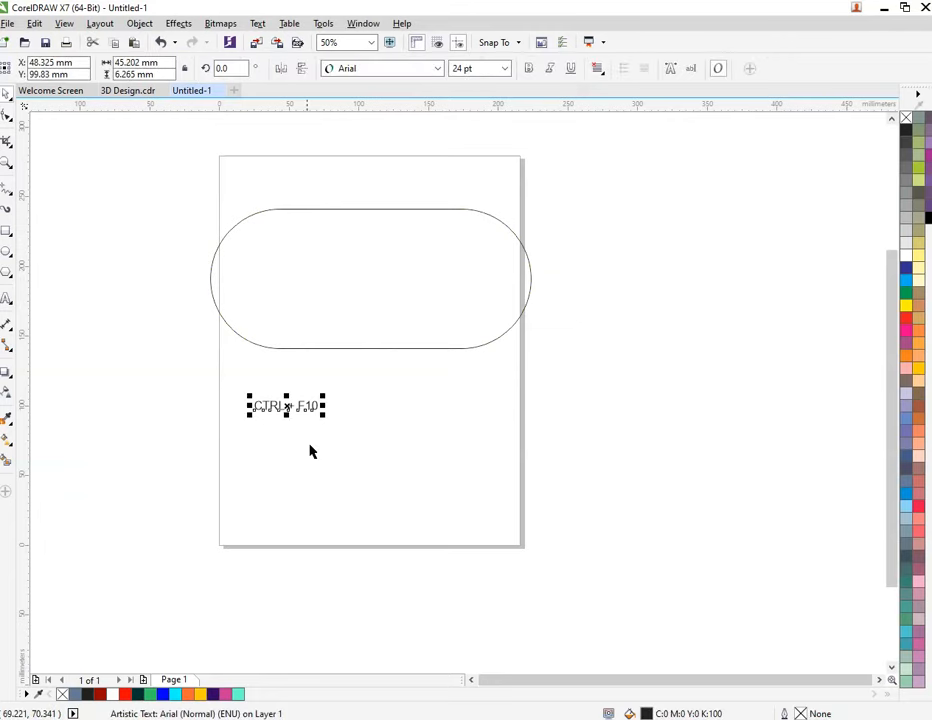
{"action": "left_click_drag", "start_coordinate": [287, 402], "coordinate": [631, 272]}
Draw a circle about 119 mm in diameter on the page below the rounded rectangle.
{"action": "left_click", "coordinate": [379, 330]}
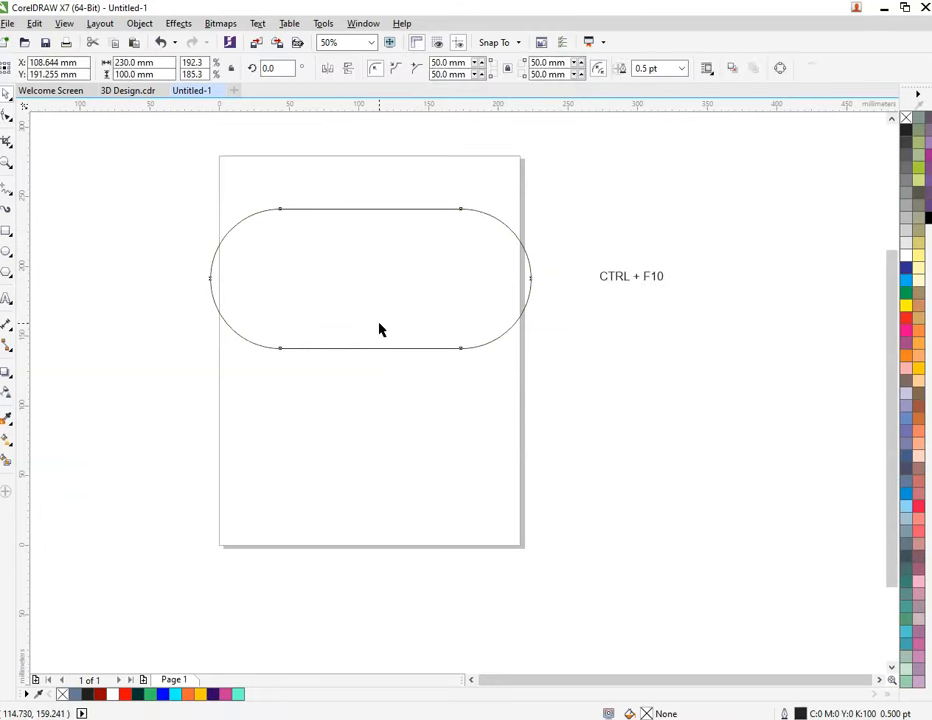
{"action": "key", "text": "space"}
{"action": "left_click", "coordinate": [6, 252]}
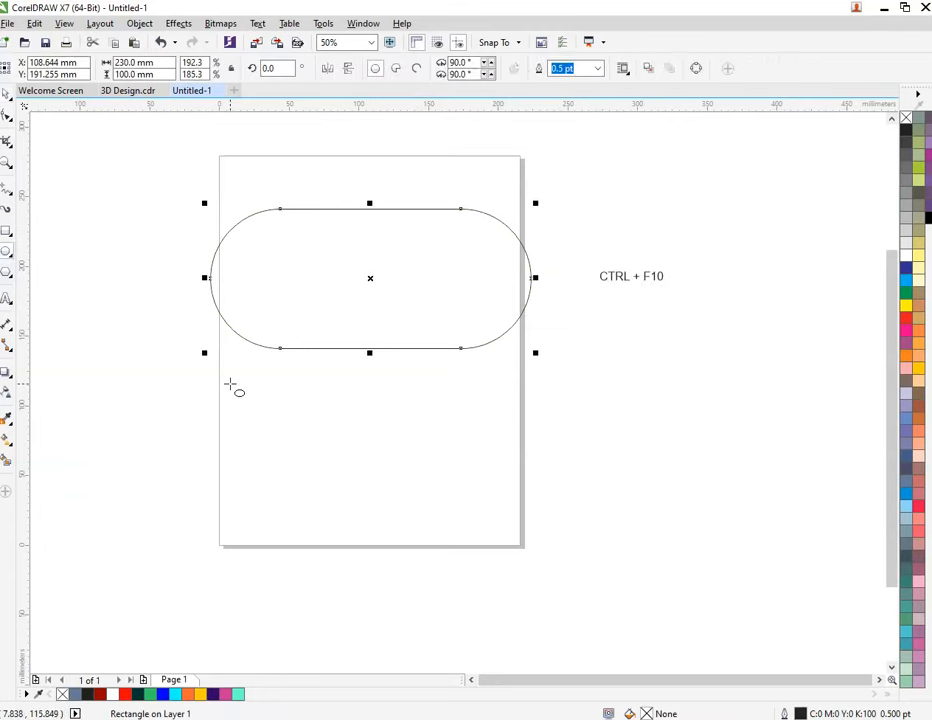
{"action": "left_click_drag", "start_coordinate": [236, 360], "coordinate": [406, 528]}
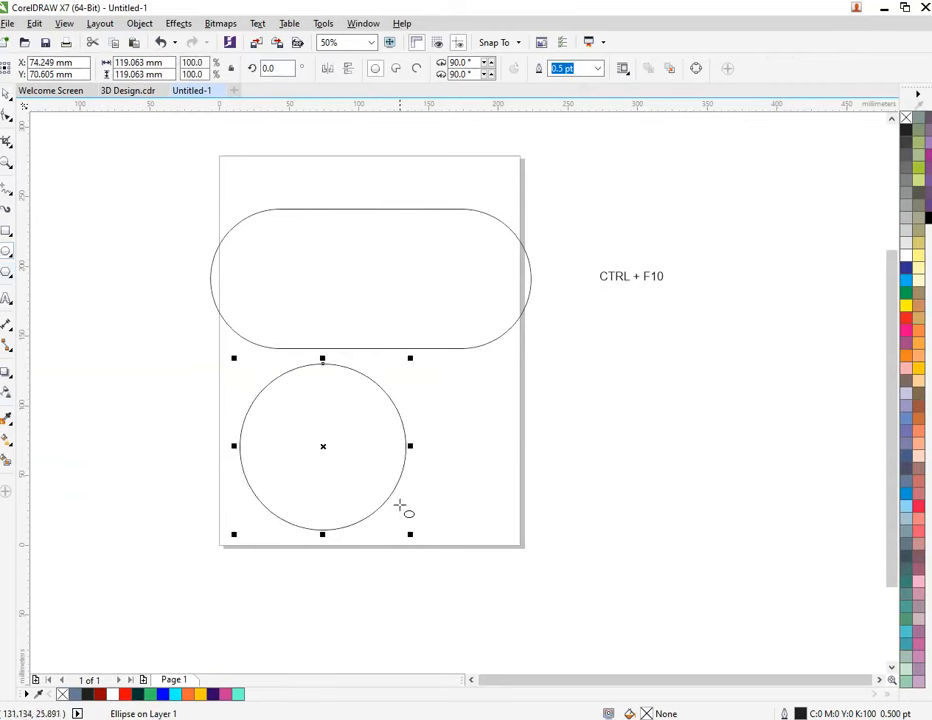
Set the circle's width and height to 100 mm each.
{"action": "left_click_drag", "start_coordinate": [169, 64], "coordinate": [109, 78]}
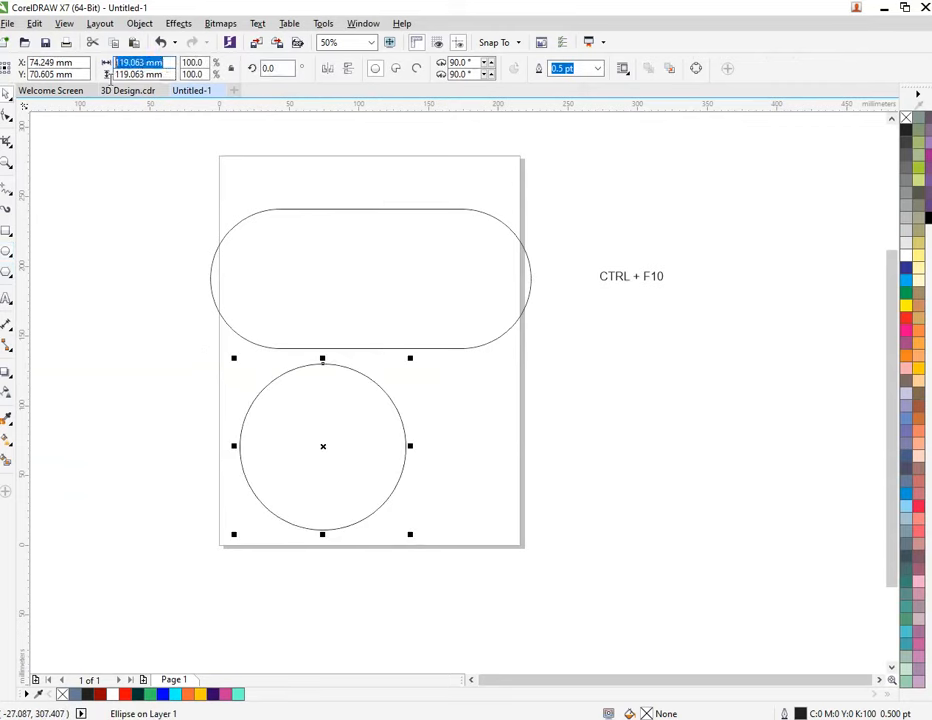
{"action": "type", "text": "1"}
{"action": "key", "text": "Tab"}
{"action": "type", "text": "1"}
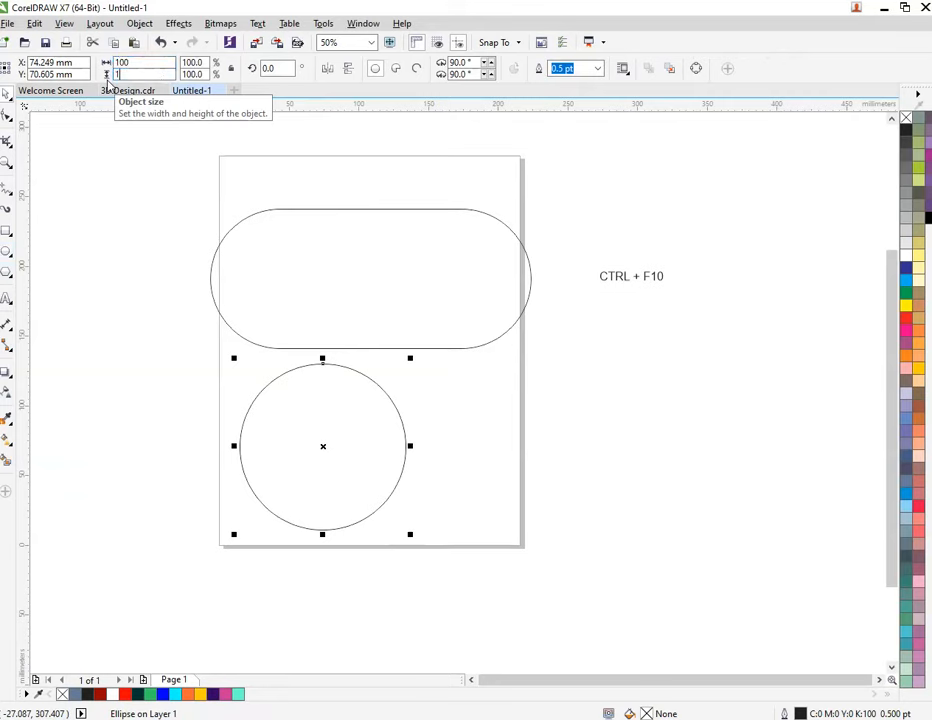
{"action": "key", "text": "Return"}
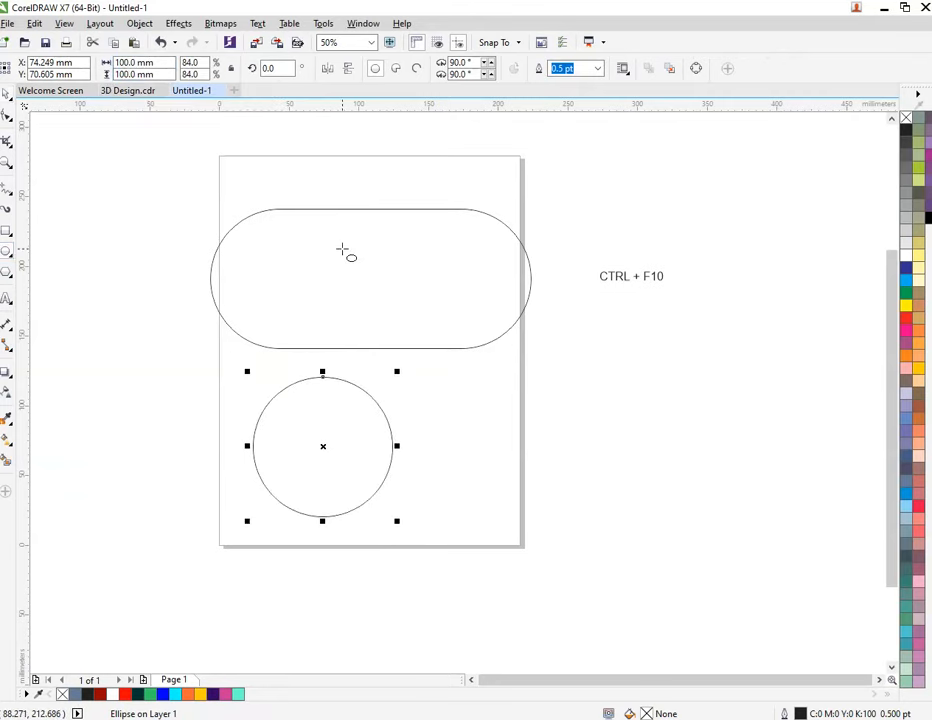
Align the circle and the rounded rectangle on their horizontal and vertical centers.
{"action": "key", "text": "ctrl+a"}
{"action": "key", "text": "c"}
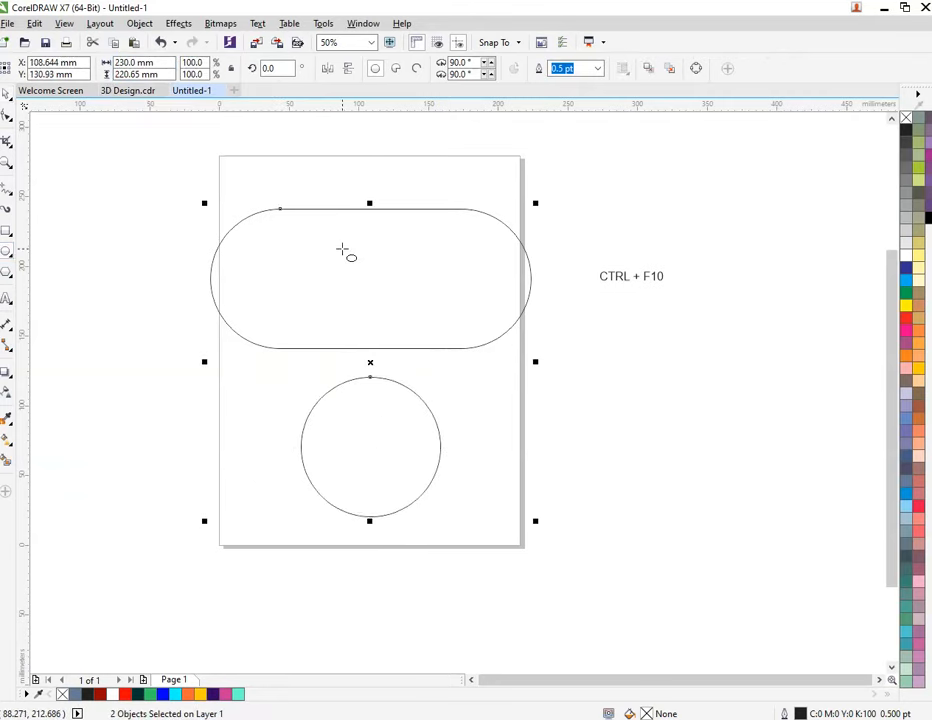
{"action": "key", "text": "e"}
{"action": "key", "text": "space"}
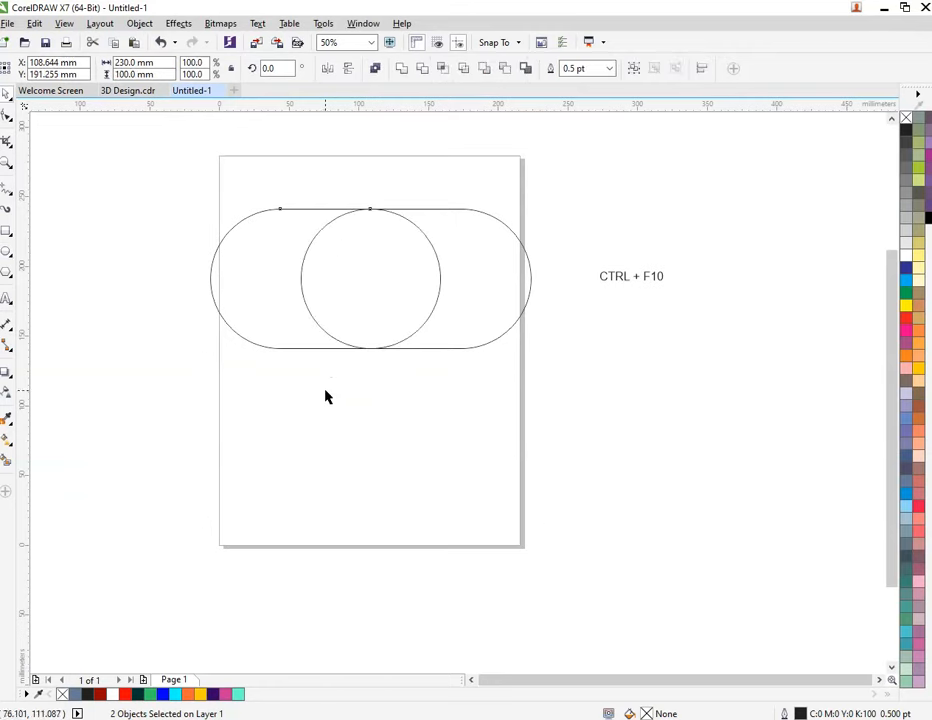
Move the circle to the left end of the rounded rectangle and align their left edges.
{"action": "left_click", "coordinate": [352, 326]}
{"action": "left_click_drag", "start_coordinate": [352, 320], "coordinate": [281, 295]}
{"action": "scroll", "coordinate": [235, 252], "scroll_direction": "up", "scroll_amount": 2}
{"action": "key", "text": "ctrl+a"}
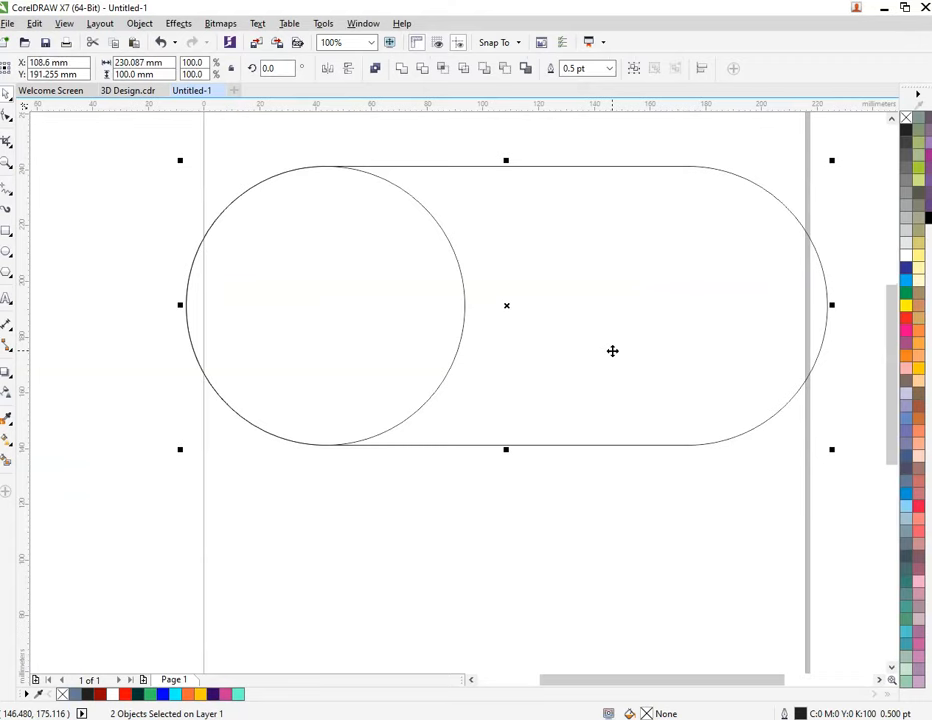
{"action": "left_click", "coordinate": [500, 526]}
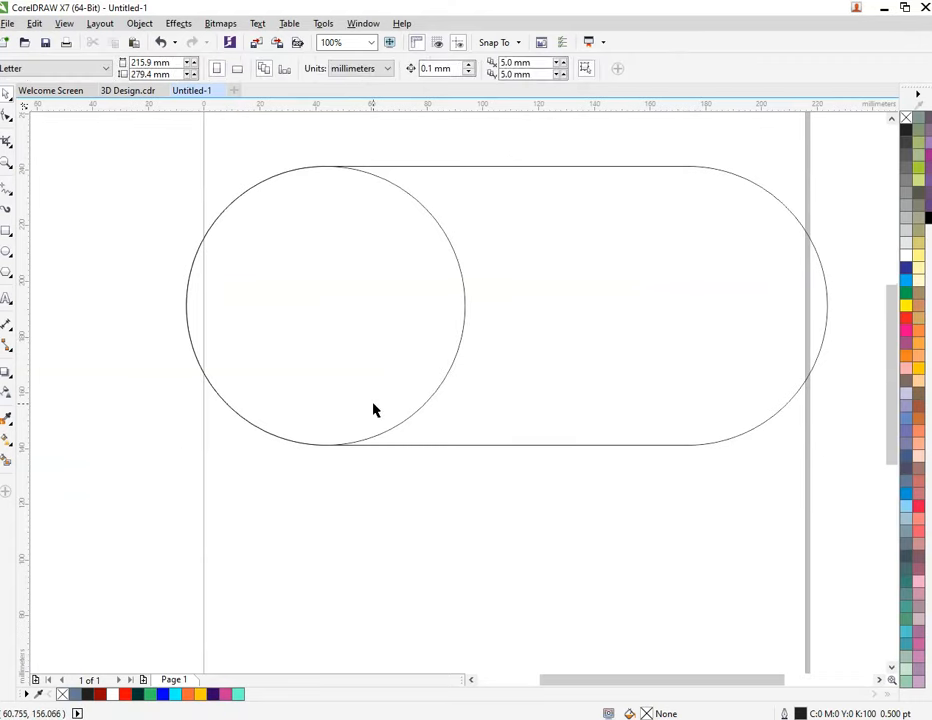
Copy the 100 mm circle and paste a duplicate in the same place.
{"action": "scroll", "coordinate": [372, 408], "scroll_direction": "down", "scroll_amount": 2}
{"action": "left_click", "coordinate": [335, 333]}
{"action": "right_click", "coordinate": [335, 333]}
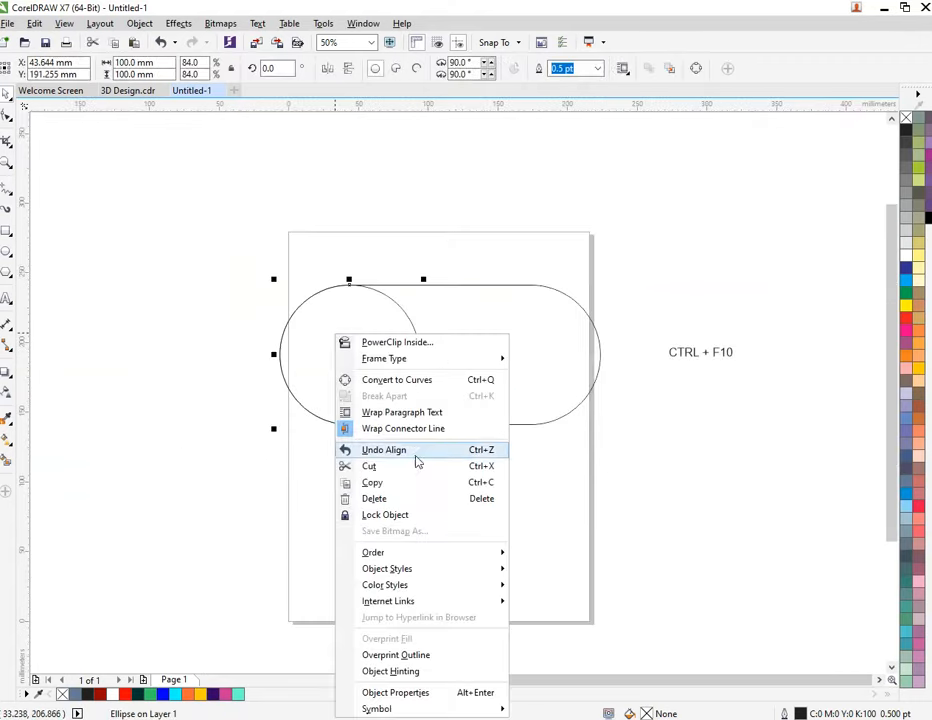
{"action": "left_click", "coordinate": [421, 485]}
{"action": "left_click", "coordinate": [464, 491]}
{"action": "right_click", "coordinate": [465, 487]}
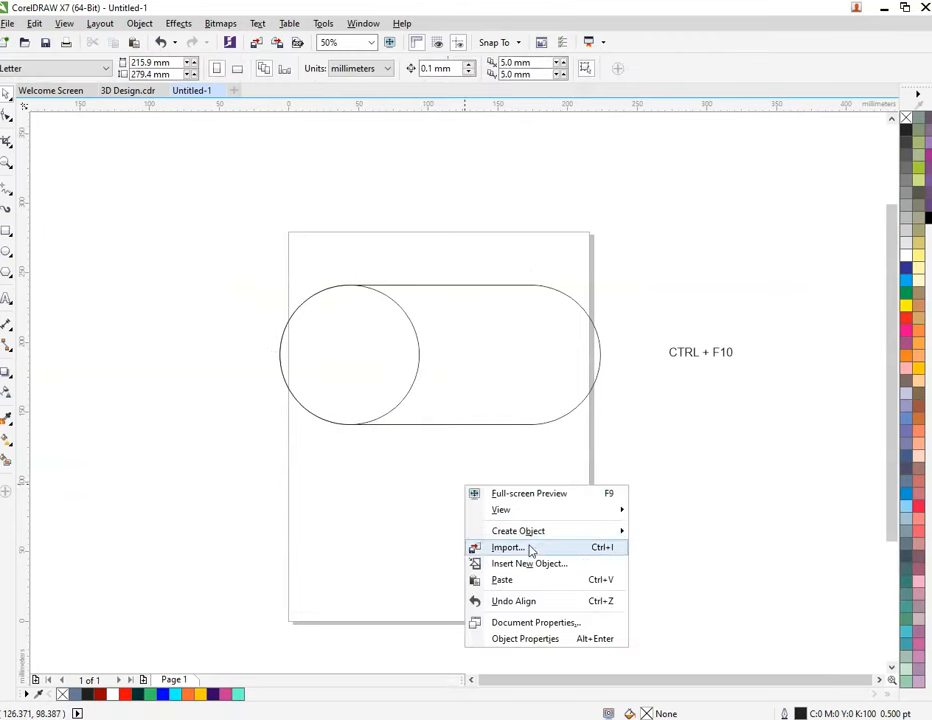
{"action": "left_click", "coordinate": [545, 580]}
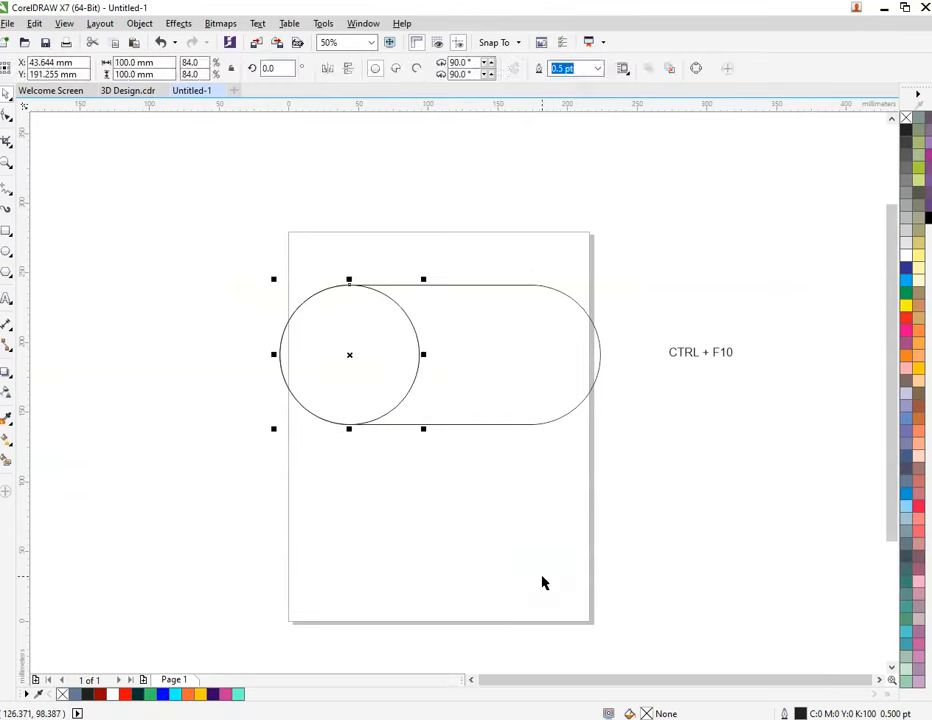
Move the pasted circle toward the other end of the rounded rectangle and align their right edges.
{"action": "left_click", "coordinate": [401, 412]}
{"action": "left_click_drag", "start_coordinate": [350, 354], "coordinate": [587, 392]}
{"action": "scroll", "coordinate": [386, 343], "scroll_direction": "up", "scroll_amount": 1}
{"action": "left_click", "coordinate": [792, 382], "text": "shift"}
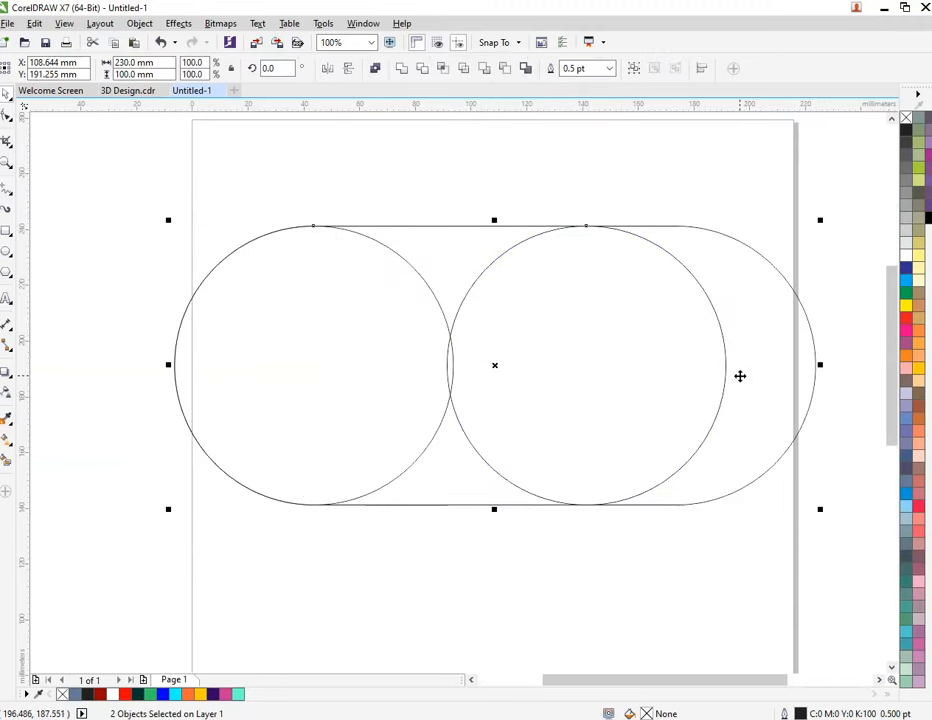
{"action": "key", "text": "r"}
Delete the "CTRL + F10" text beside the page.
{"action": "scroll", "coordinate": [525, 344], "scroll_direction": "down", "scroll_amount": 1}
{"action": "left_click_drag", "start_coordinate": [716, 293], "coordinate": [842, 400]}
{"action": "key", "text": "Delete"}
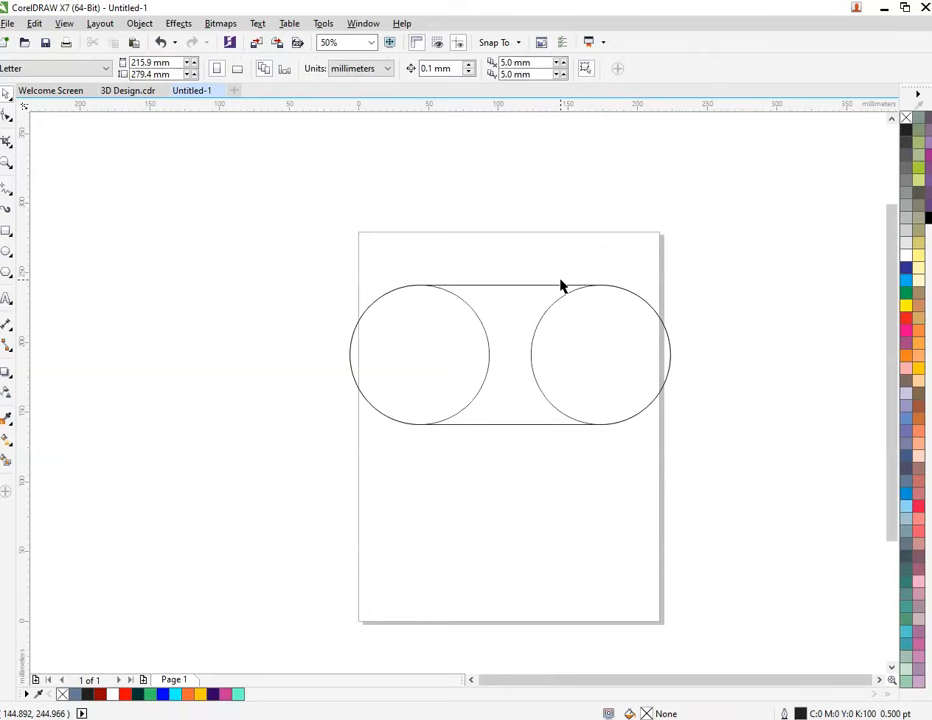
Rotate a copy of the rounded rectangle by 60 degrees about the left circle's center, keeping the horizontal original.
{"action": "left_click", "coordinate": [535, 289]}
{"action": "left_click", "coordinate": [636, 294]}
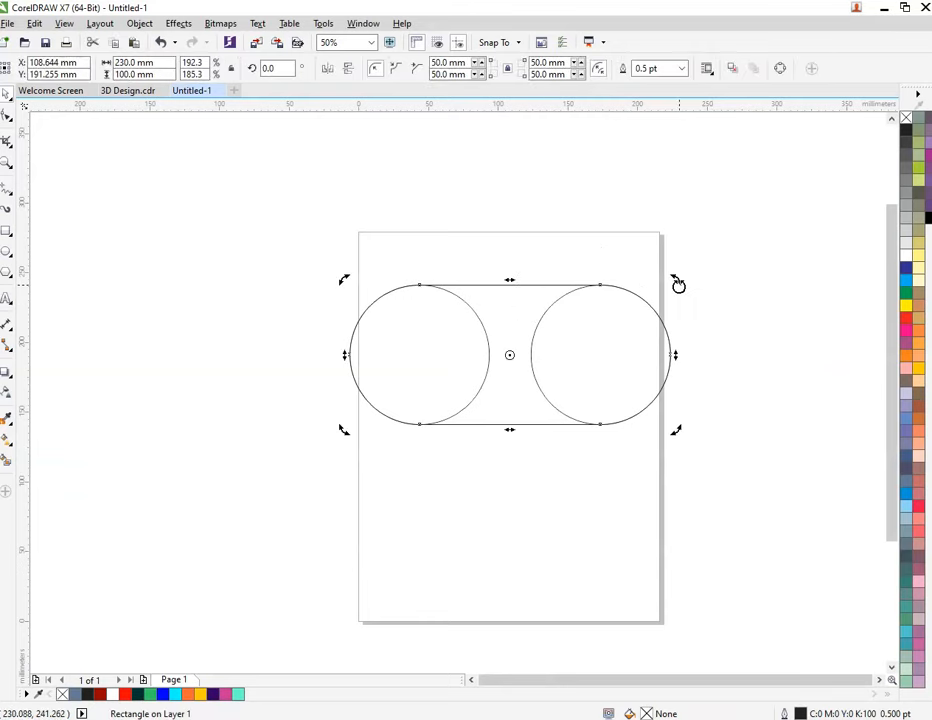
{"action": "mouse_move", "coordinate": [510, 354]}
{"action": "left_mouse_down"}
{"action": "mouse_move", "coordinate": [417, 342]}
{"action": "mouse_move", "coordinate": [419, 355]}
{"action": "left_mouse_up"}
{"action": "left_click_drag", "start_coordinate": [674, 281], "coordinate": [465, 160]}
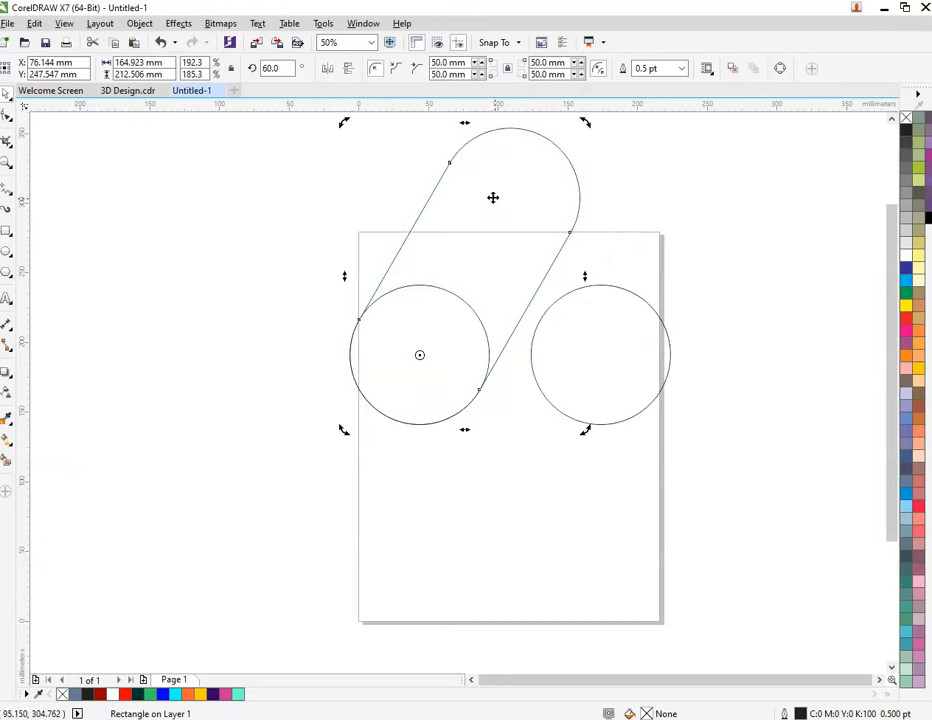
{"action": "key", "text": "ctrl+z"}
{"action": "left_click_drag", "start_coordinate": [677, 281], "coordinate": [464, 185]}
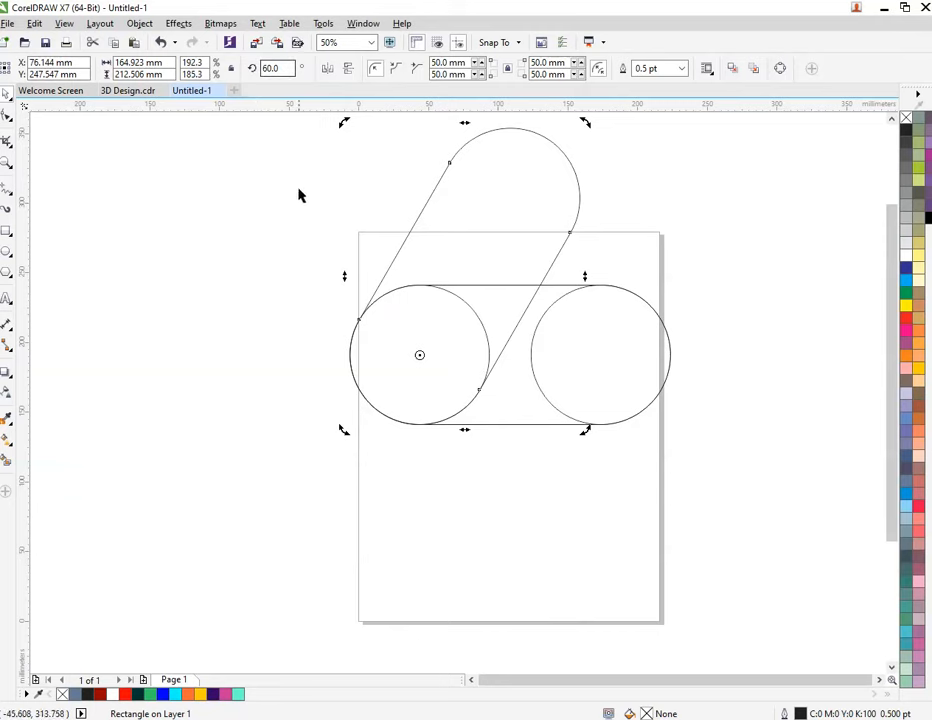
Move the horizontal rounded rectangle's center of rotation onto the right circle's center.
{"action": "left_click", "coordinate": [428, 298]}
{"action": "left_click", "coordinate": [525, 392]}
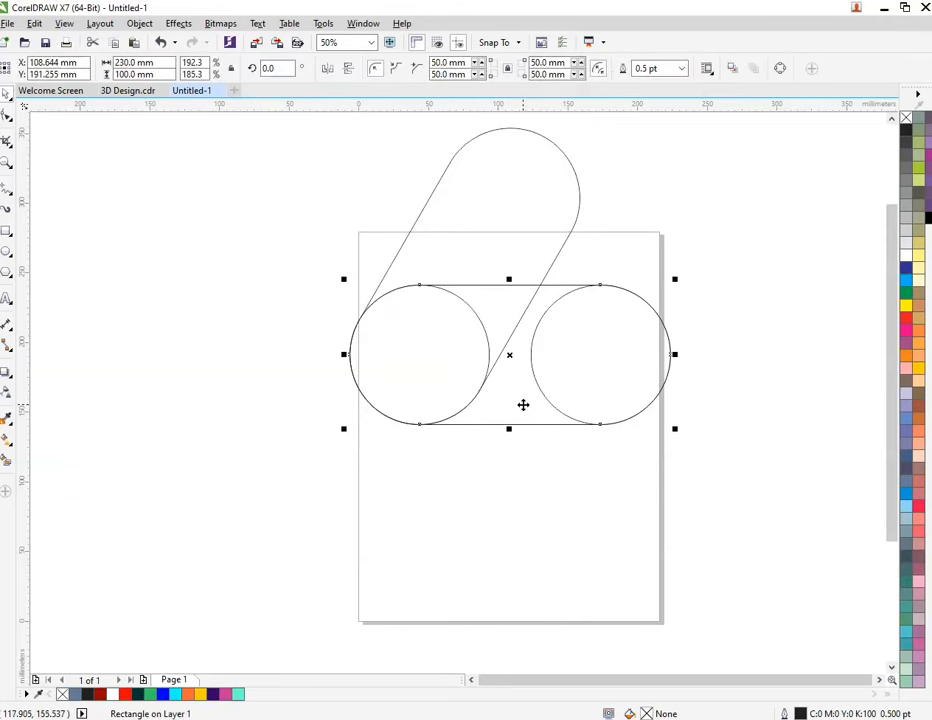
{"action": "left_click", "coordinate": [411, 364]}
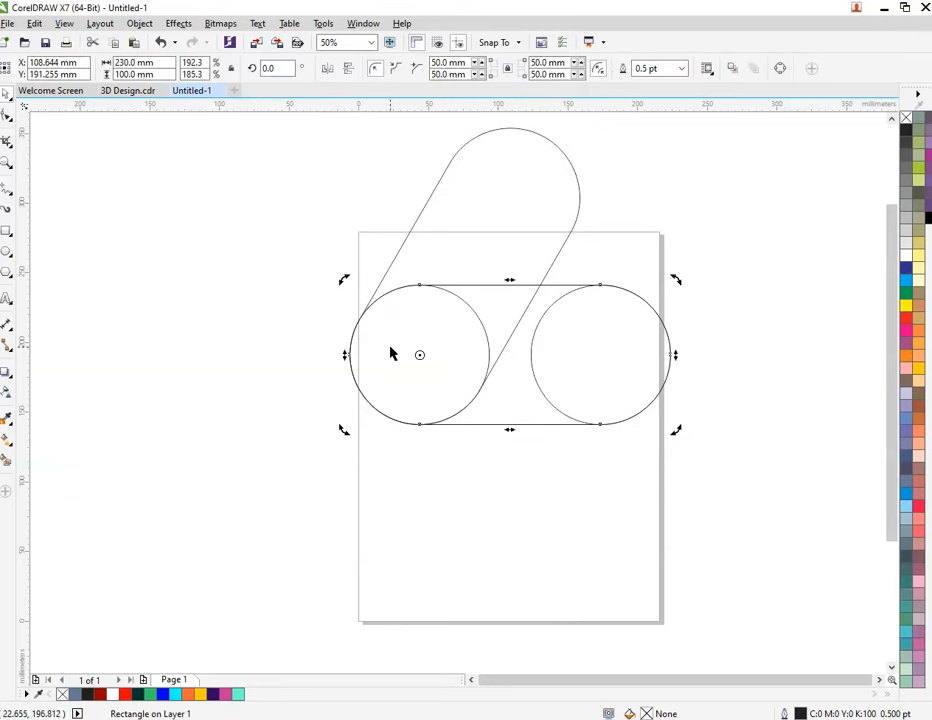
{"action": "left_click_drag", "start_coordinate": [420, 355], "coordinate": [600, 355]}
{"action": "left_click_drag", "start_coordinate": [345, 281], "coordinate": [537, 145]}
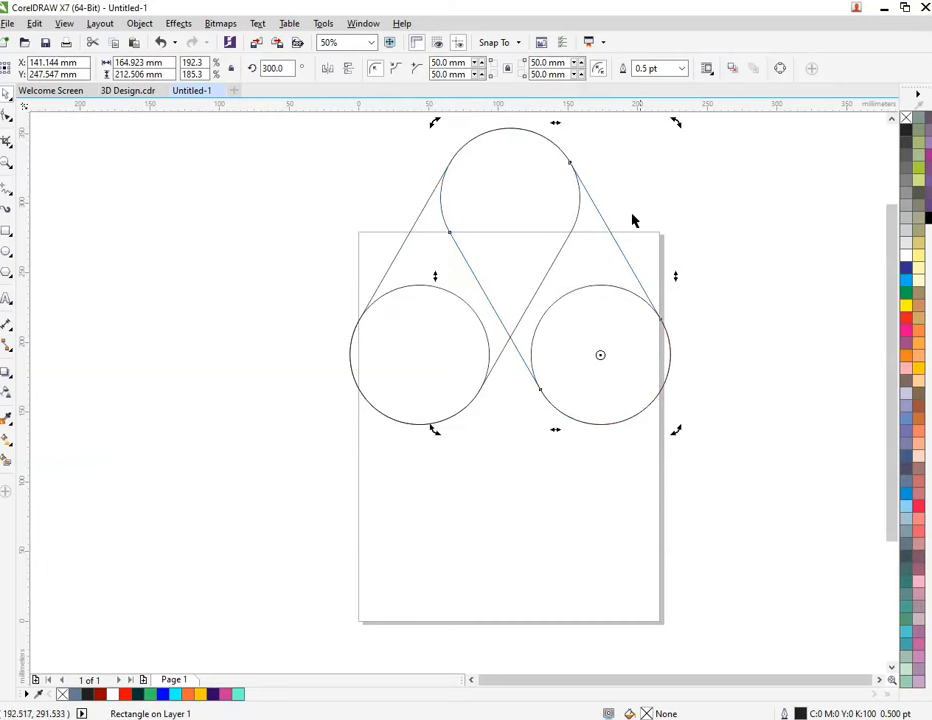
{"action": "key", "text": "ctrl+z"}
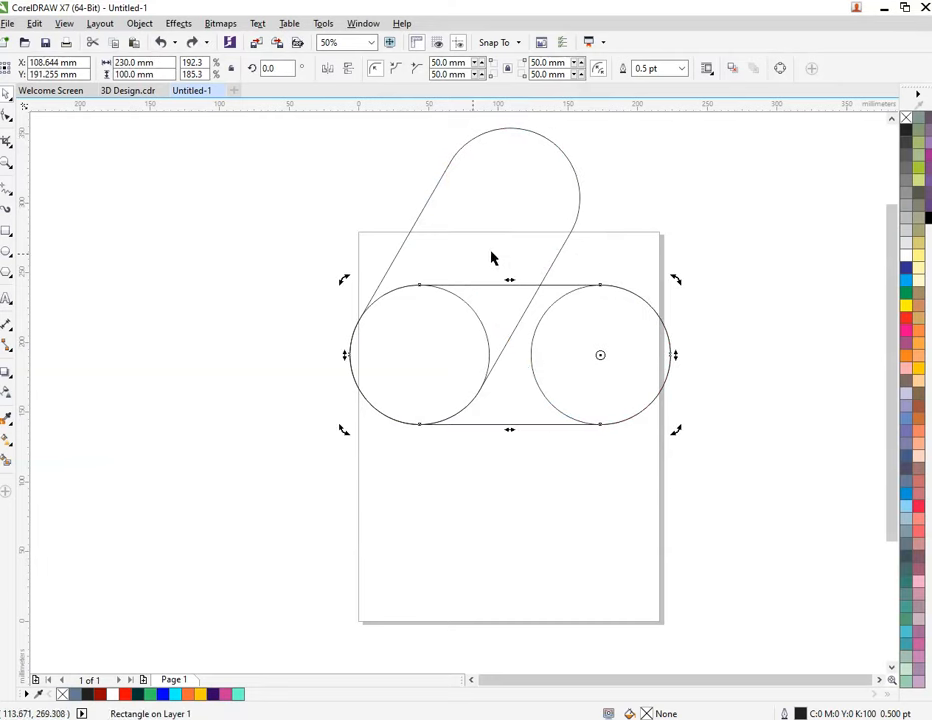
{"action": "left_click_drag", "start_coordinate": [347, 279], "coordinate": [578, 179]}
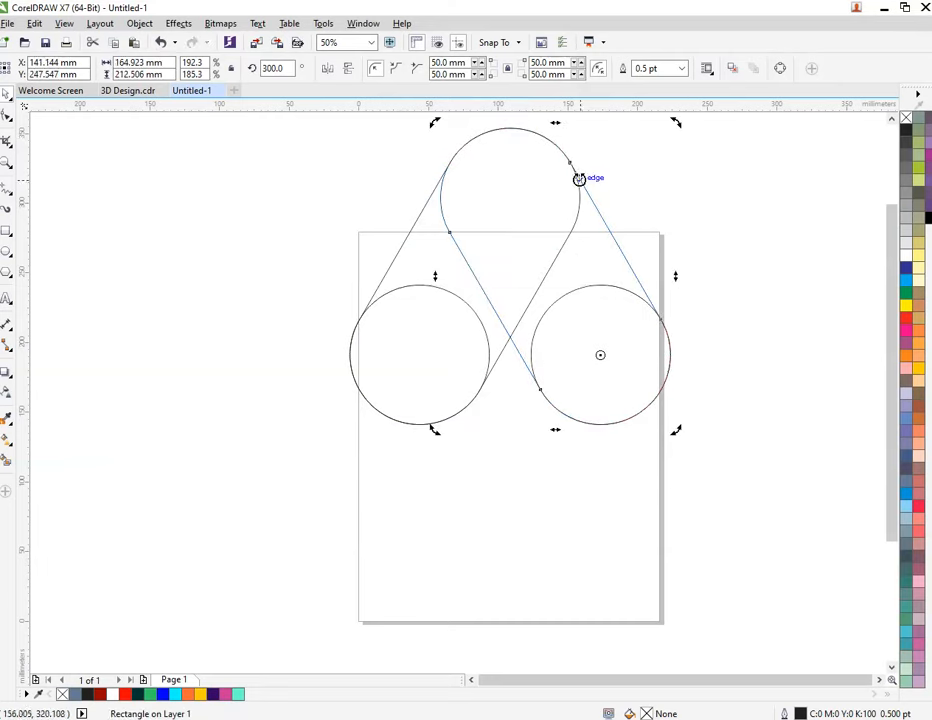
{"action": "key", "text": "ctrl+z"}
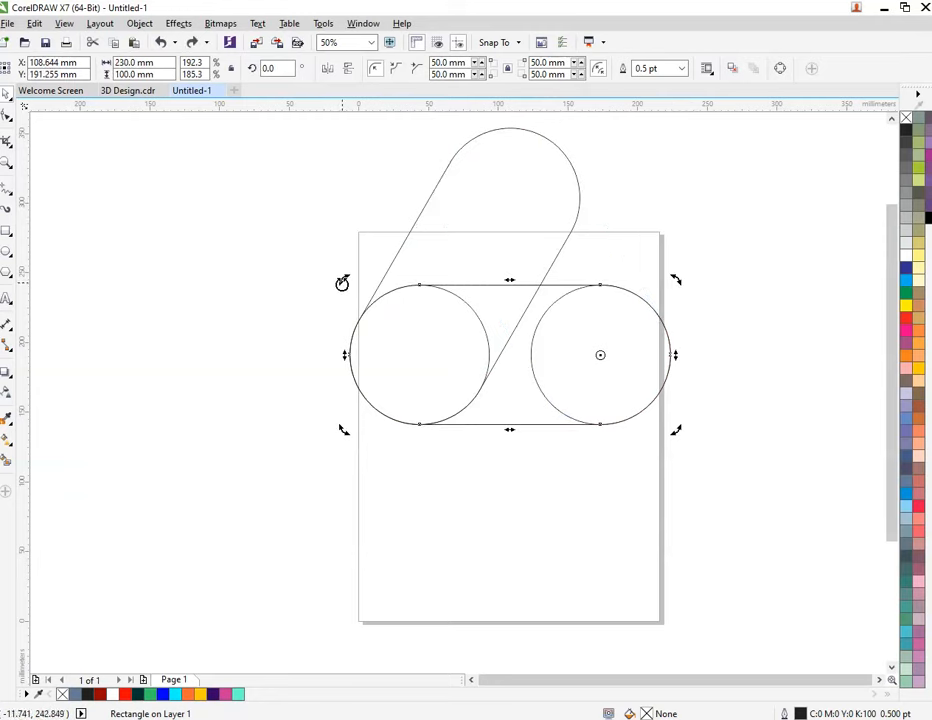
Rotate a copy of the horizontal rounded rectangle to 300 degrees about the right circle's center, keeping the original.
{"action": "left_click_drag", "start_coordinate": [343, 281], "coordinate": [543, 160]}
{"action": "left_click", "coordinate": [628, 236]}
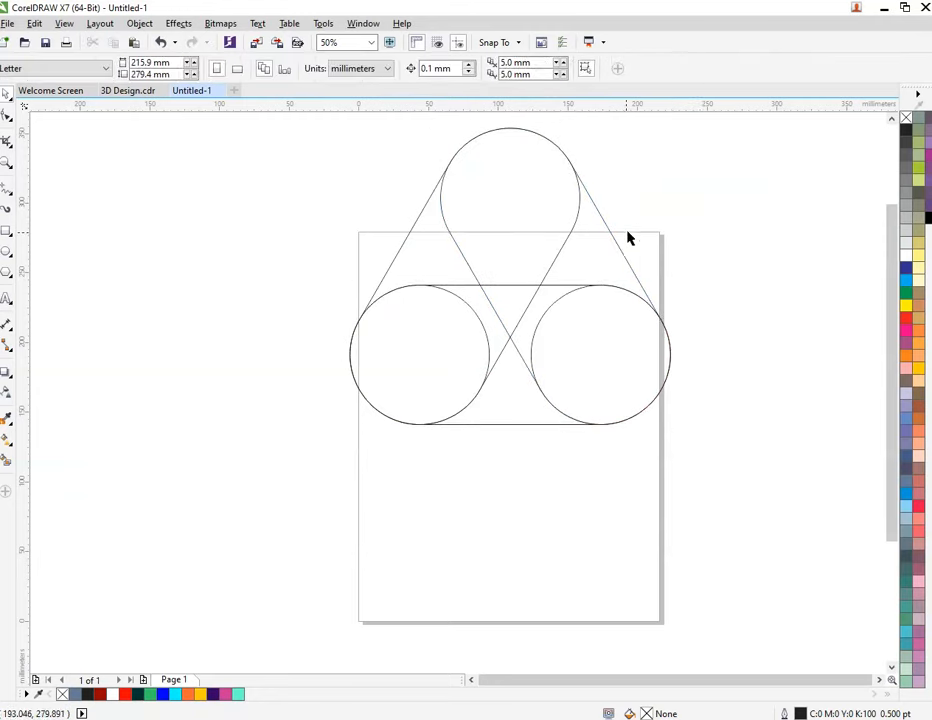
{"action": "left_click", "coordinate": [612, 247]}
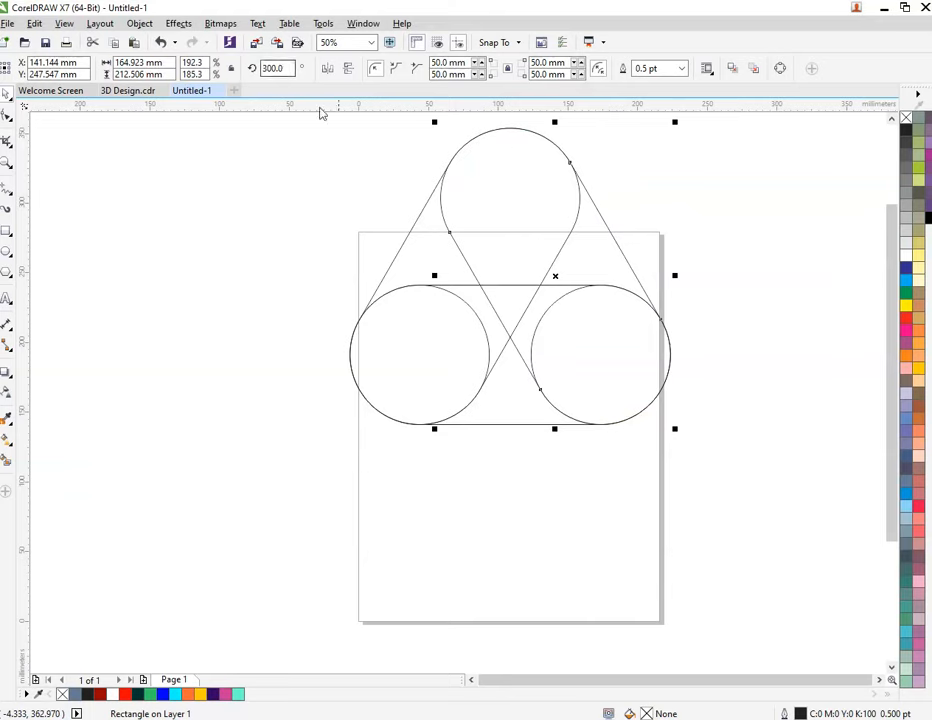
{"action": "left_click", "coordinate": [607, 480]}
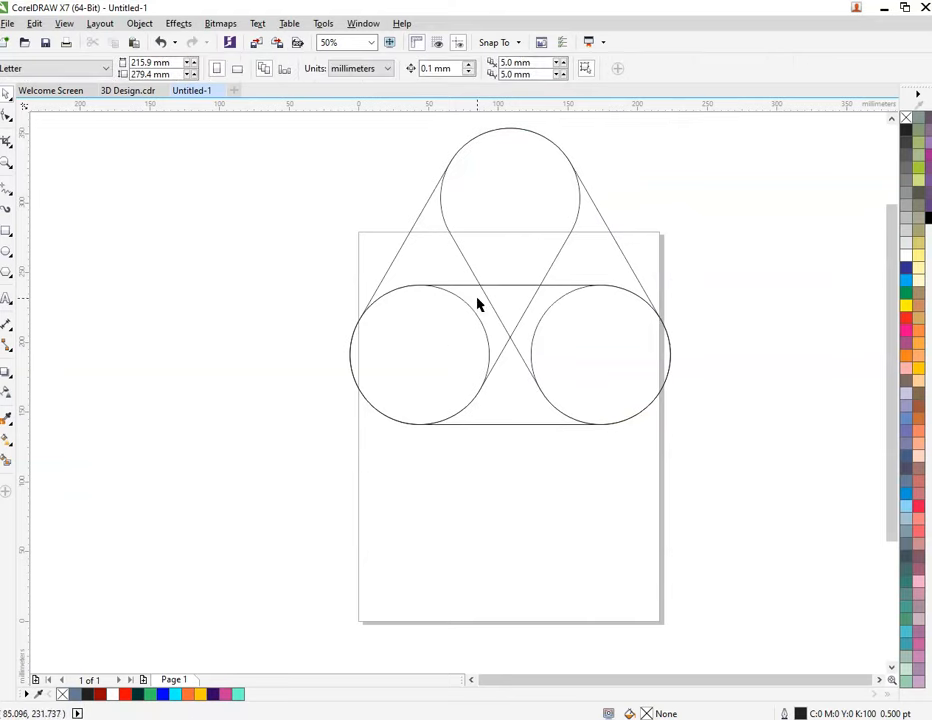
Scale the whole outline drawing down about its center to about 124 x 115 mm so it fits on the page.
{"action": "scroll", "coordinate": [477, 305], "scroll_direction": "down", "scroll_amount": 1}
{"action": "left_click_drag", "start_coordinate": [322, 191], "coordinate": [626, 462]}
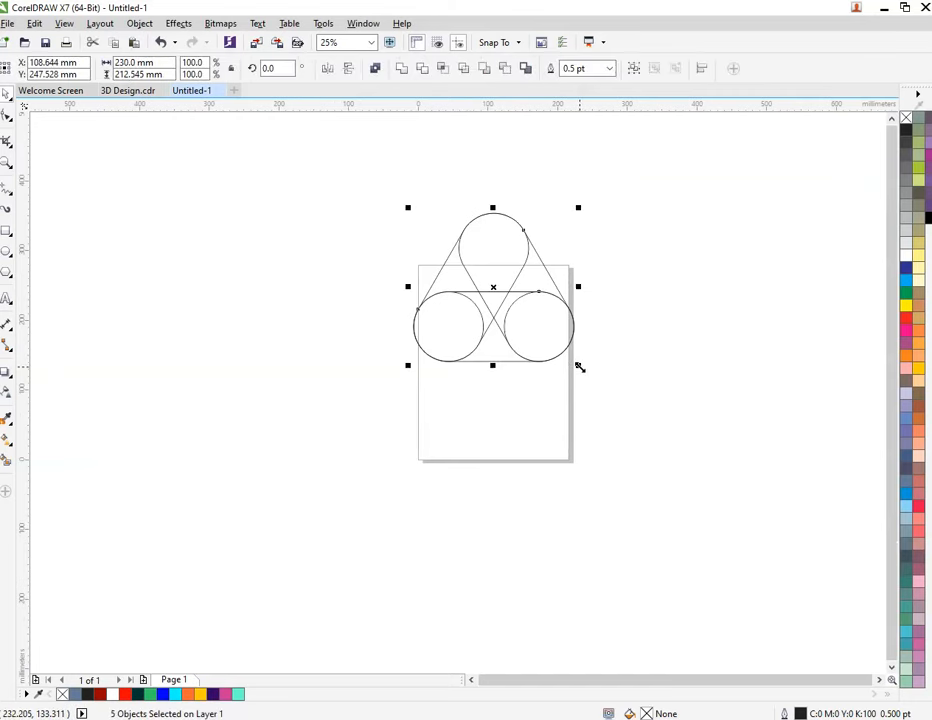
{"action": "left_click_drag", "start_coordinate": [580, 368], "coordinate": [533, 387]}
{"action": "scroll", "coordinate": [537, 293], "scroll_direction": "up", "scroll_amount": 1}
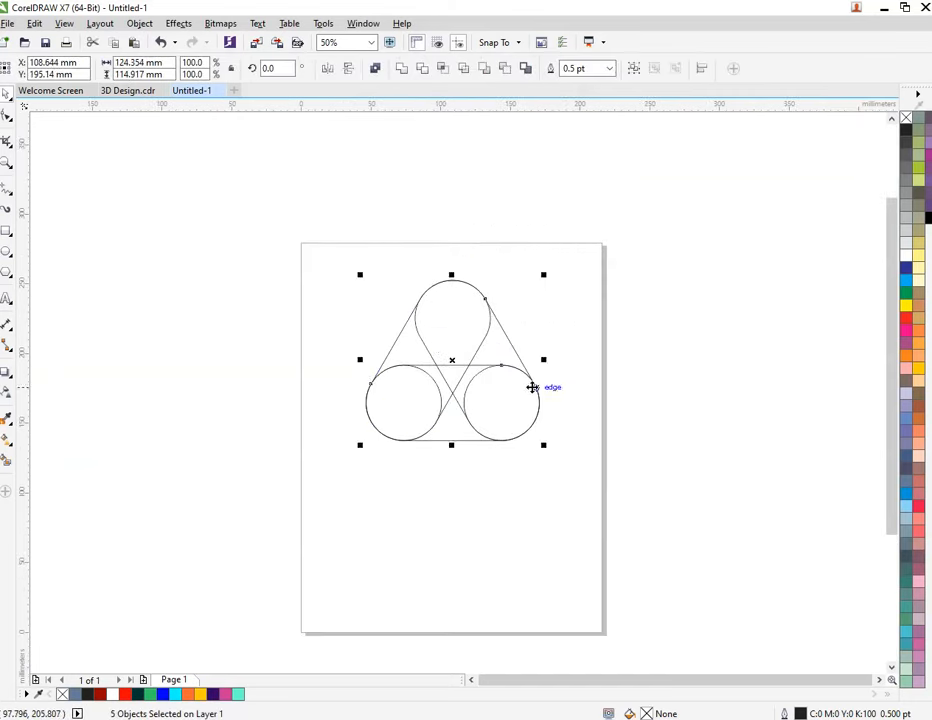
{"action": "left_click", "coordinate": [591, 405]}
{"action": "scroll", "coordinate": [579, 397], "scroll_direction": "up", "scroll_amount": 1}
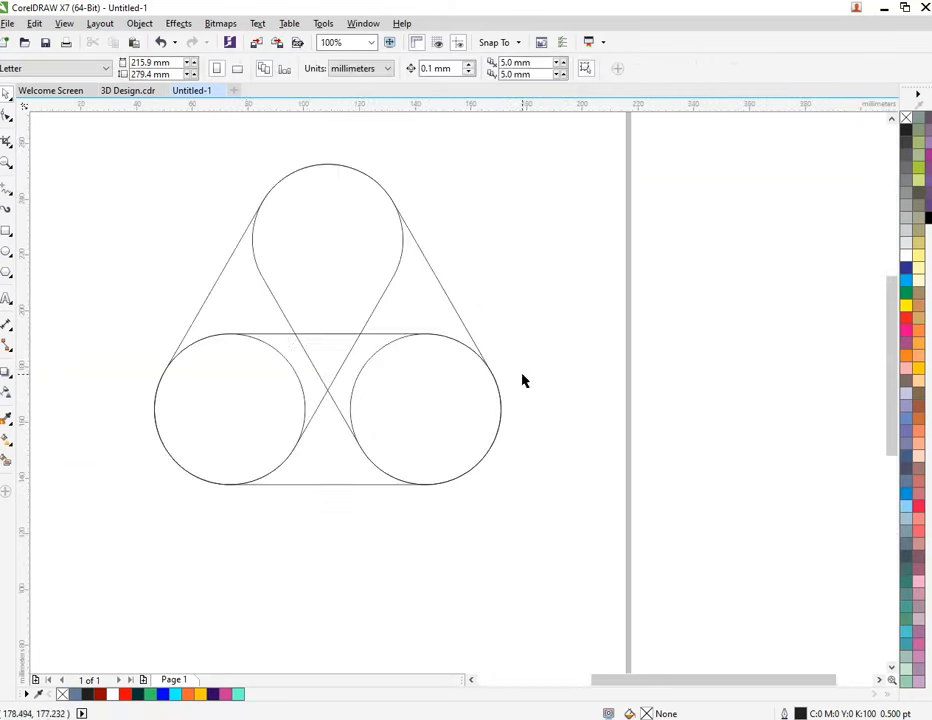
Use Smart Fill to create blue-gray shapes from the upper-left band, the top rounded region and the small central triangle.
{"action": "left_click", "coordinate": [6, 462]}
{"action": "left_click", "coordinate": [223, 308]}
{"action": "left_click", "coordinate": [320, 289]}
{"action": "left_click", "coordinate": [325, 362]}
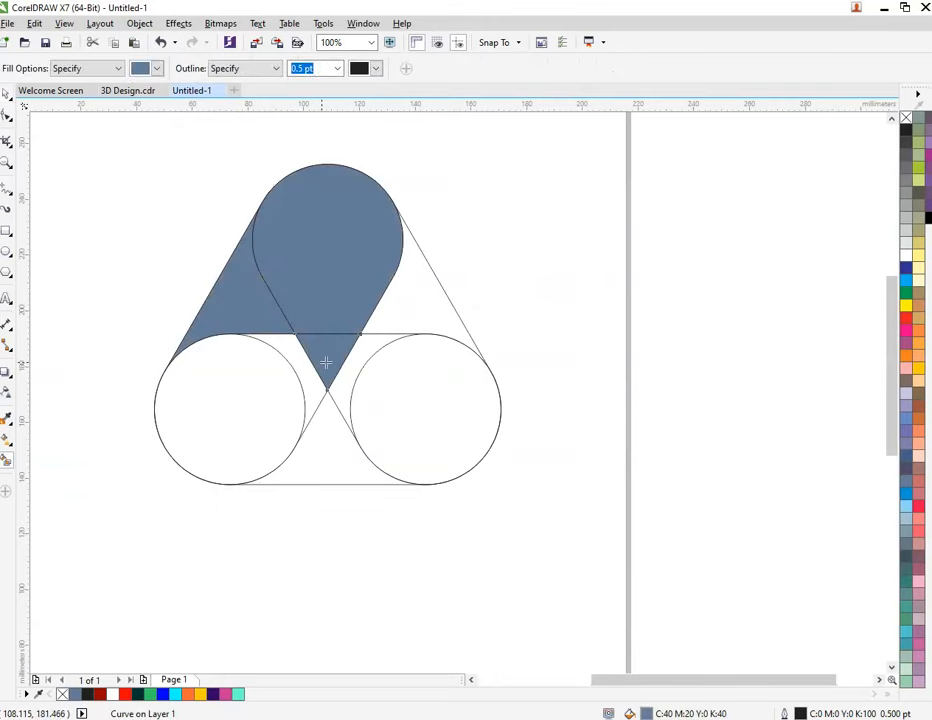
{"action": "key", "text": "space"}
{"action": "left_click", "coordinate": [110, 181]}
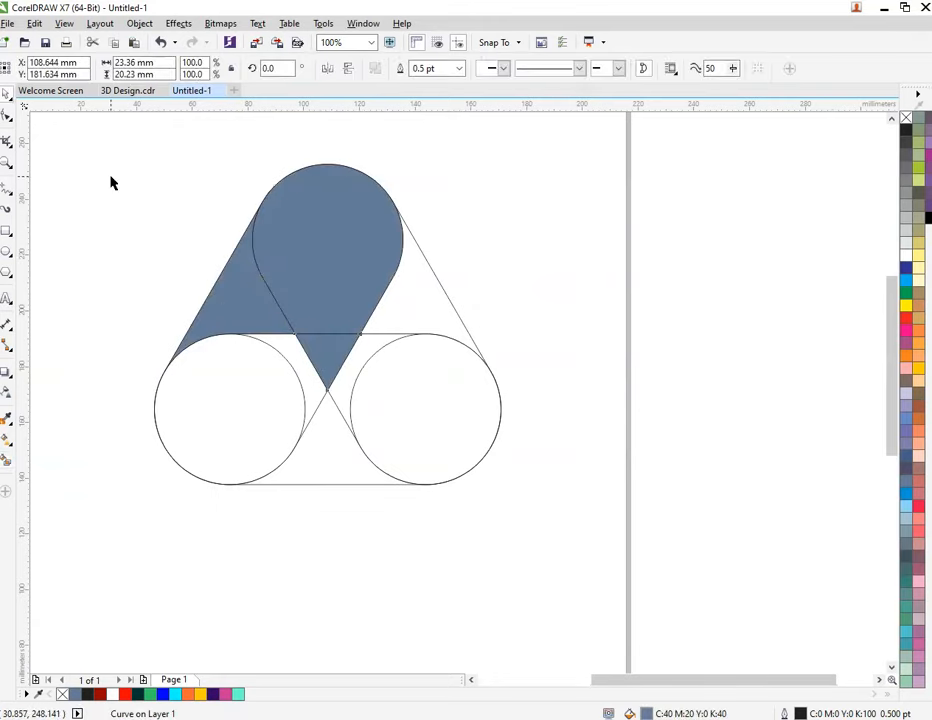
Move the three filled shapes horizontally off the page, to the right of the outline drawing.
{"action": "left_click_drag", "start_coordinate": [152, 148], "coordinate": [466, 450]}
{"action": "scroll", "coordinate": [379, 419], "scroll_direction": "down", "scroll_amount": 1}
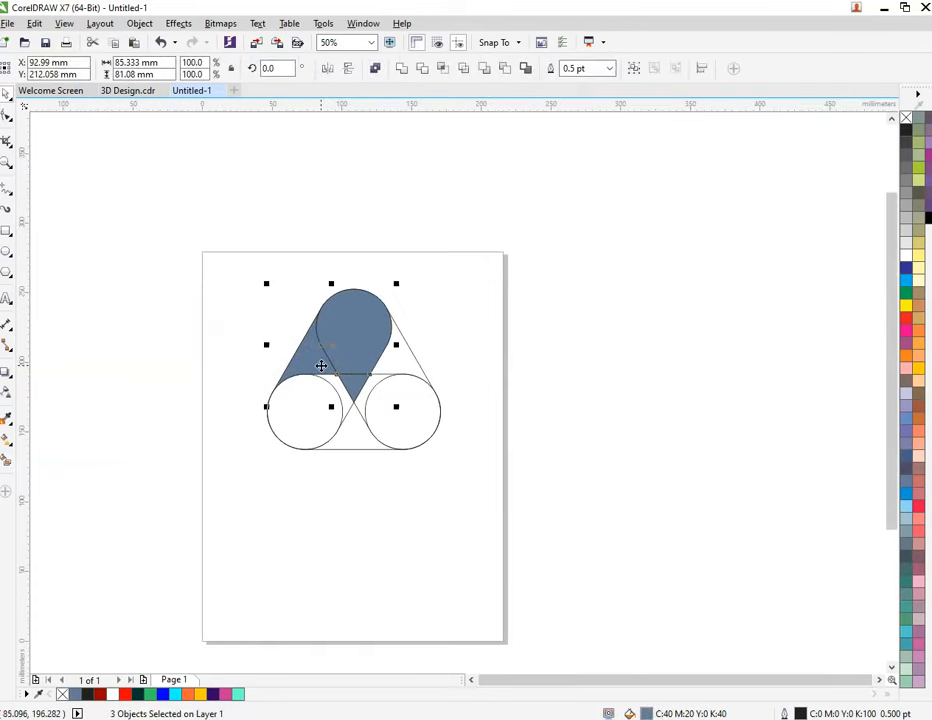
{"action": "left_click_drag", "start_coordinate": [331, 347], "coordinate": [601, 372]}
{"action": "left_click", "coordinate": [693, 358]}
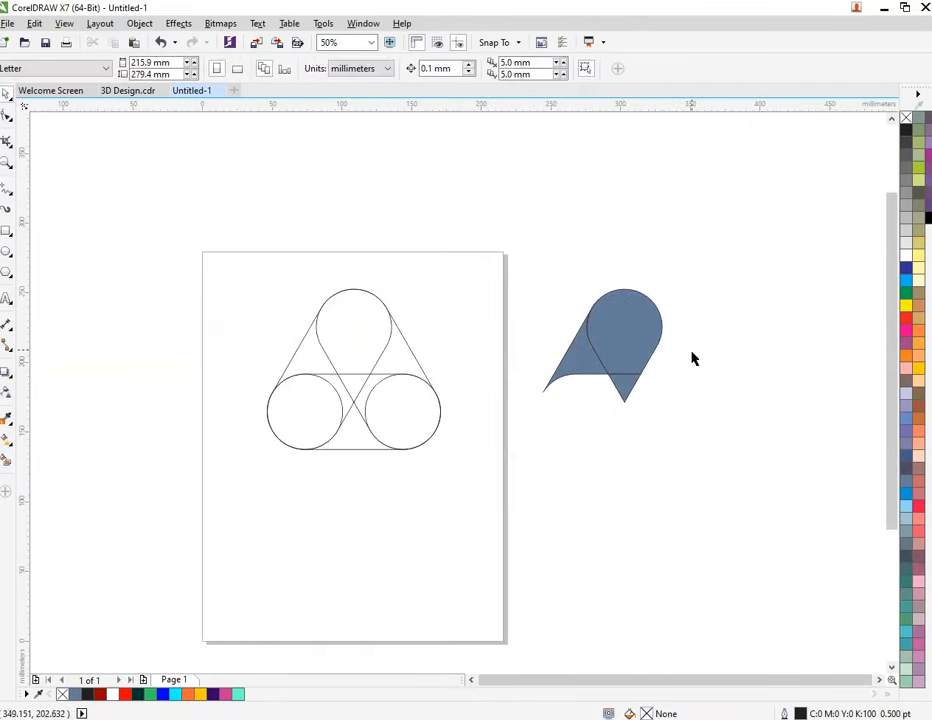
Weld the filled upper-left band and the top rounded shape into one object, leaving the small triangle separate.
{"action": "scroll", "coordinate": [651, 349], "scroll_direction": "up", "scroll_amount": 2}
{"action": "left_click", "coordinate": [225, 391]}
{"action": "left_click", "coordinate": [424, 304], "text": "shift"}
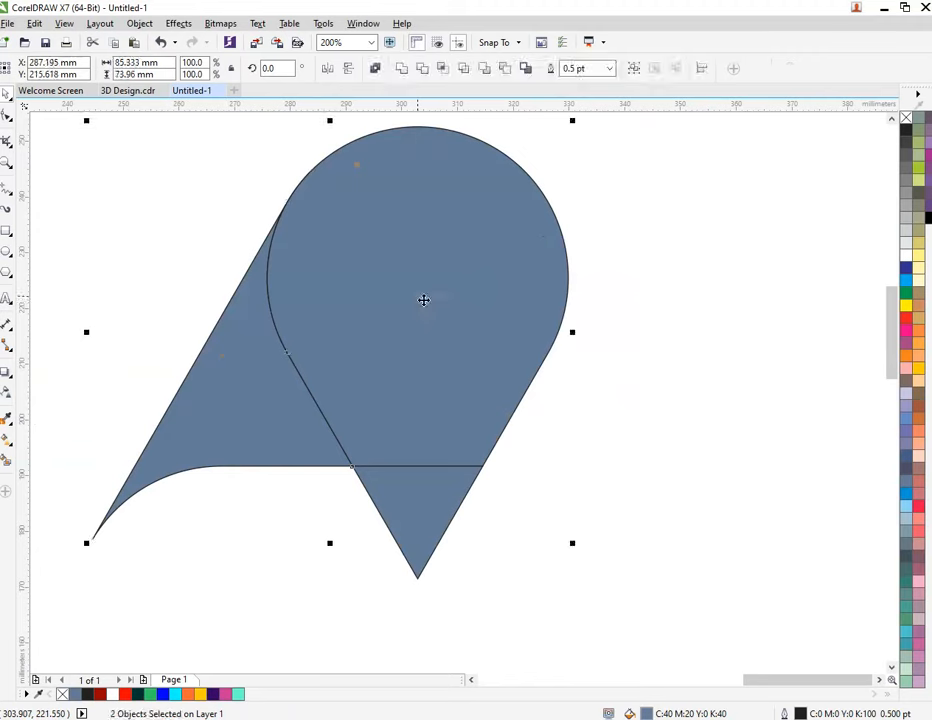
{"action": "left_click", "coordinate": [402, 68]}
{"action": "left_click", "coordinate": [626, 308]}
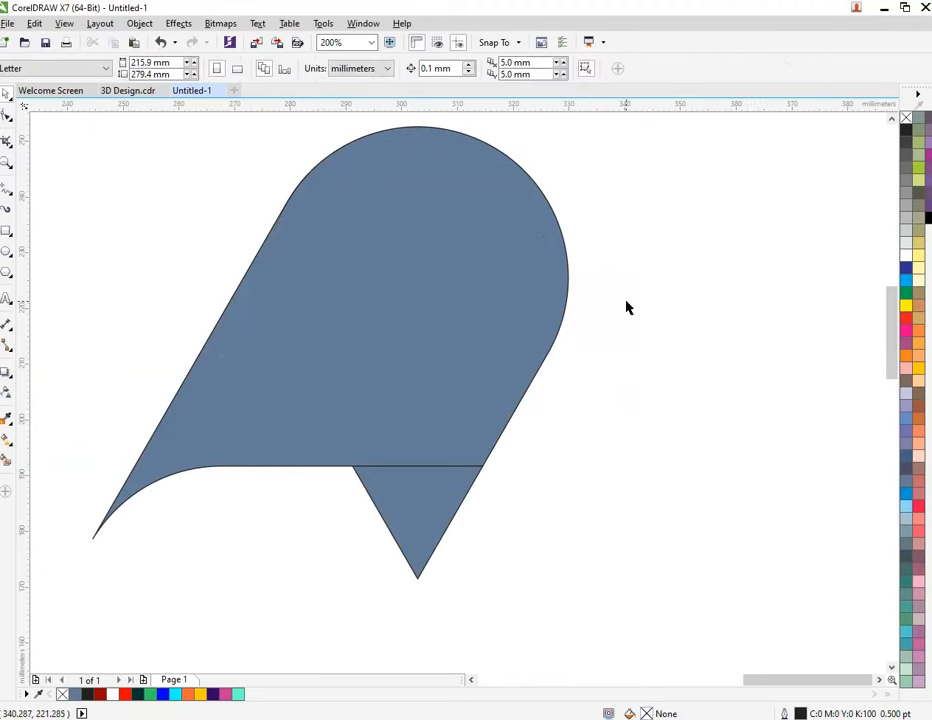
Draw two straight Freehand lines across the small triangle, joining each upper corner to the midpoint of the opposite side.
{"action": "scroll", "coordinate": [624, 327], "scroll_direction": "down", "scroll_amount": 1}
{"action": "scroll", "coordinate": [585, 383], "scroll_direction": "up", "scroll_amount": 1}
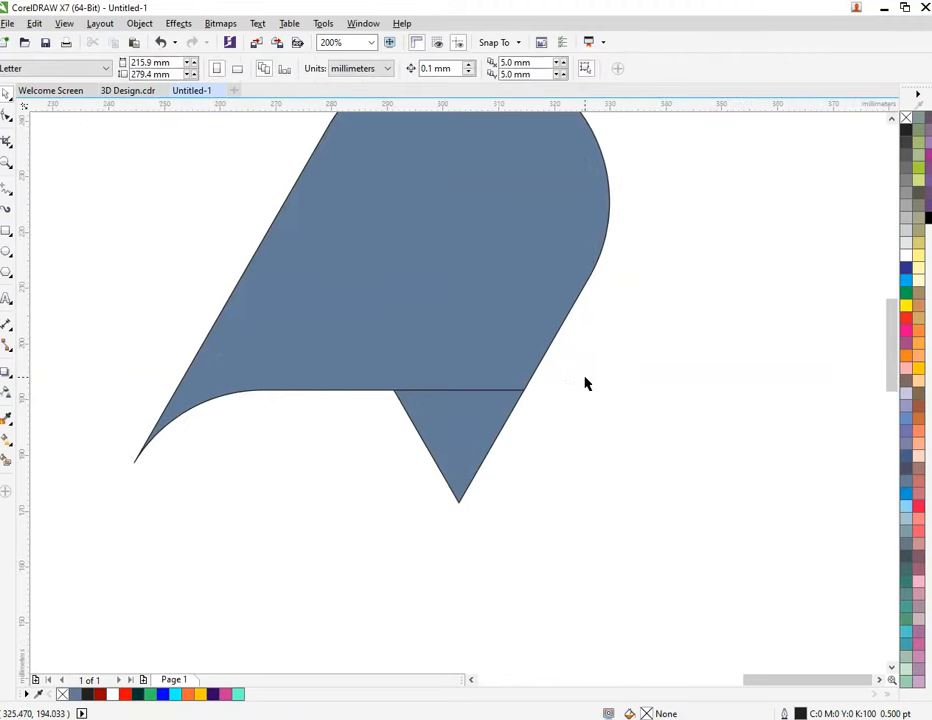
{"action": "left_click", "coordinate": [5, 197]}
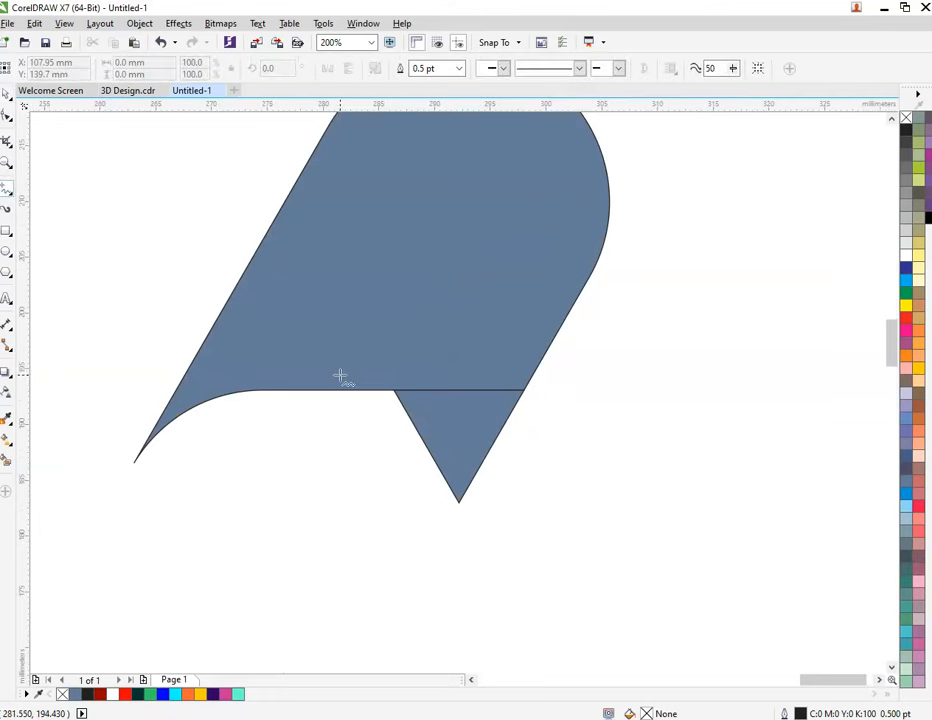
{"action": "scroll", "coordinate": [340, 375], "scroll_direction": "up", "scroll_amount": 1}
{"action": "left_click", "coordinate": [16, 198]}
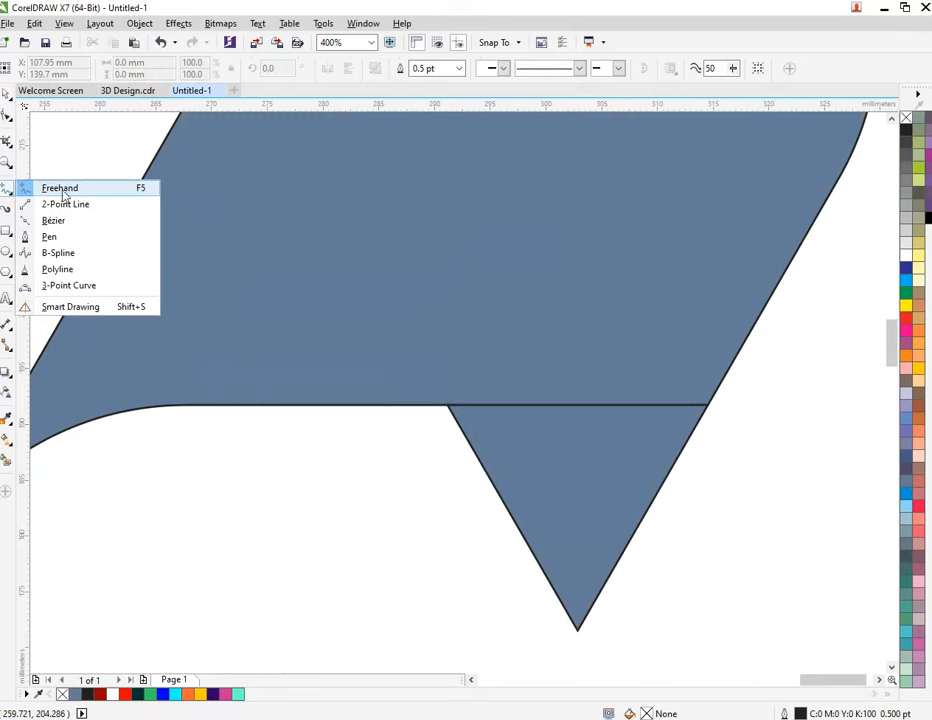
{"action": "left_click", "coordinate": [62, 190]}
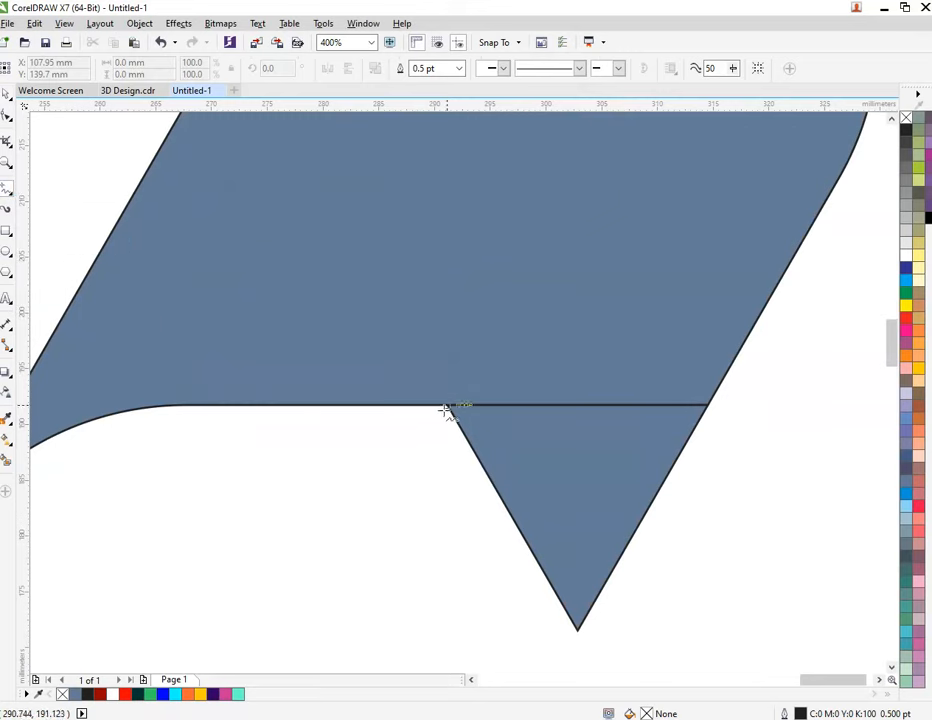
{"action": "left_click", "coordinate": [511, 518]}
{"action": "left_click", "coordinate": [706, 404]}
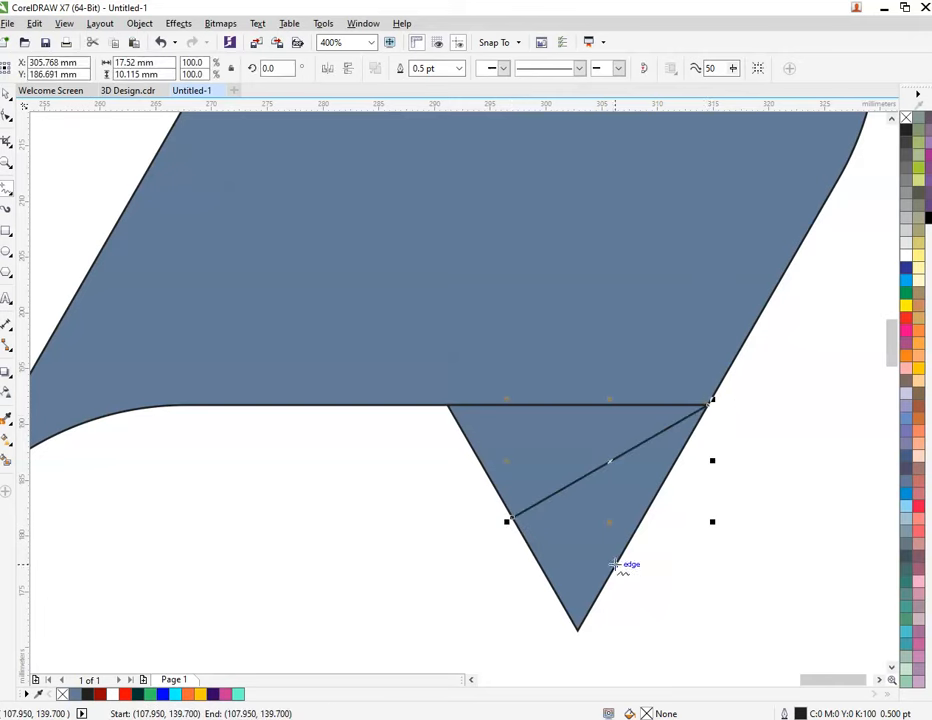
{"action": "left_click", "coordinate": [642, 518]}
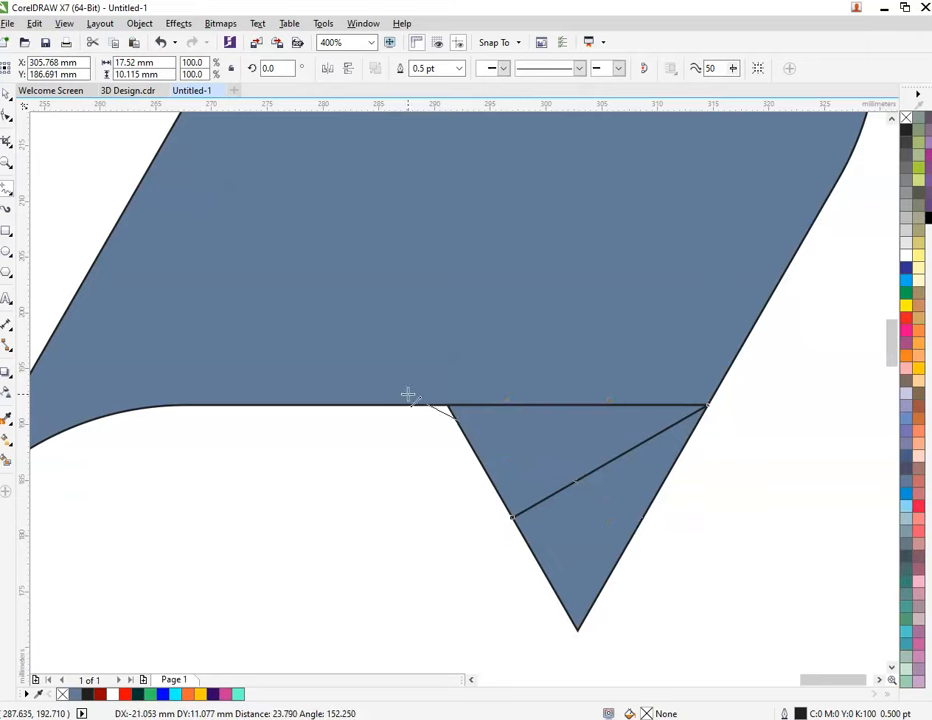
{"action": "left_click", "coordinate": [447, 405]}
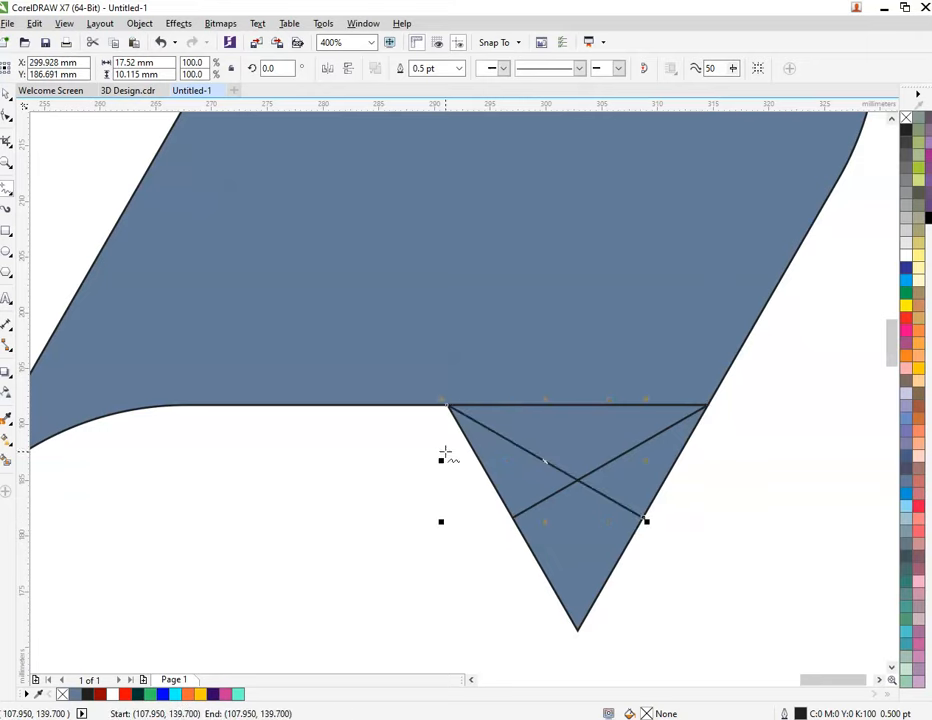
Set the welded shape's rotation center at the guide lines' crossing, rotate a copy to 240 degrees, and repeat for a third copy.
{"action": "scroll", "coordinate": [362, 370], "scroll_direction": "down", "scroll_amount": 2}
{"action": "left_click", "coordinate": [402, 285]}
{"action": "left_click", "coordinate": [408, 261]}
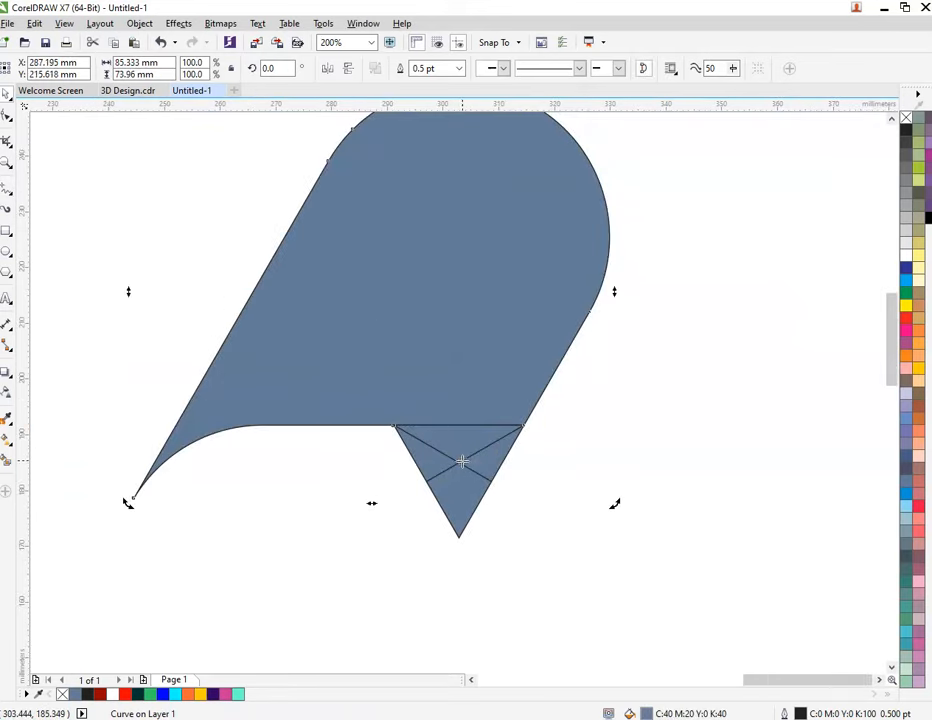
{"action": "scroll", "coordinate": [460, 459], "scroll_direction": "down", "scroll_amount": 1}
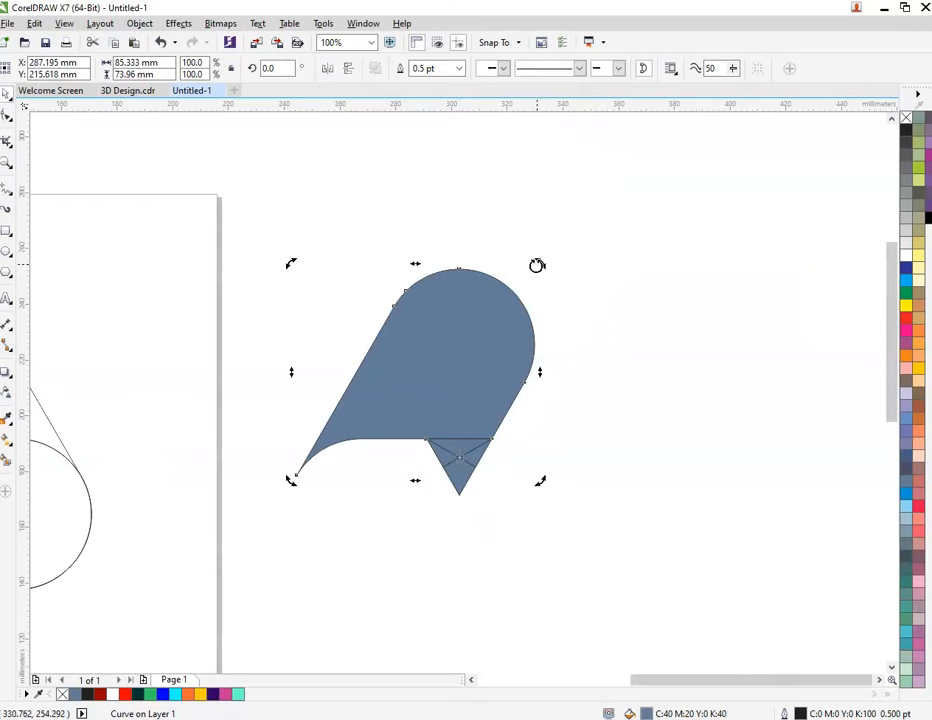
{"action": "left_click_drag", "start_coordinate": [537, 265], "coordinate": [526, 559]}
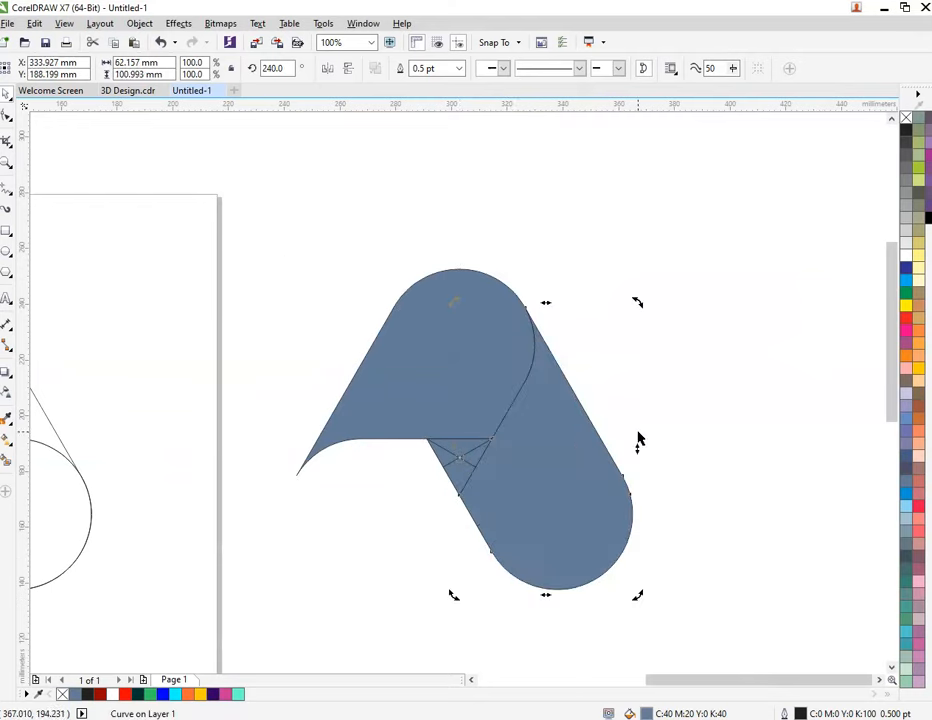
{"action": "key", "text": "ctrl+r"}
Delete the small central triangle and its two guide lines.
{"action": "left_click_drag", "start_coordinate": [264, 300], "coordinate": [533, 528]}
{"action": "key", "text": "ctrl+l"}
{"action": "scroll", "coordinate": [508, 428], "scroll_direction": "down", "scroll_amount": 2}
{"action": "scroll", "coordinate": [426, 439], "scroll_direction": "up", "scroll_amount": 1}
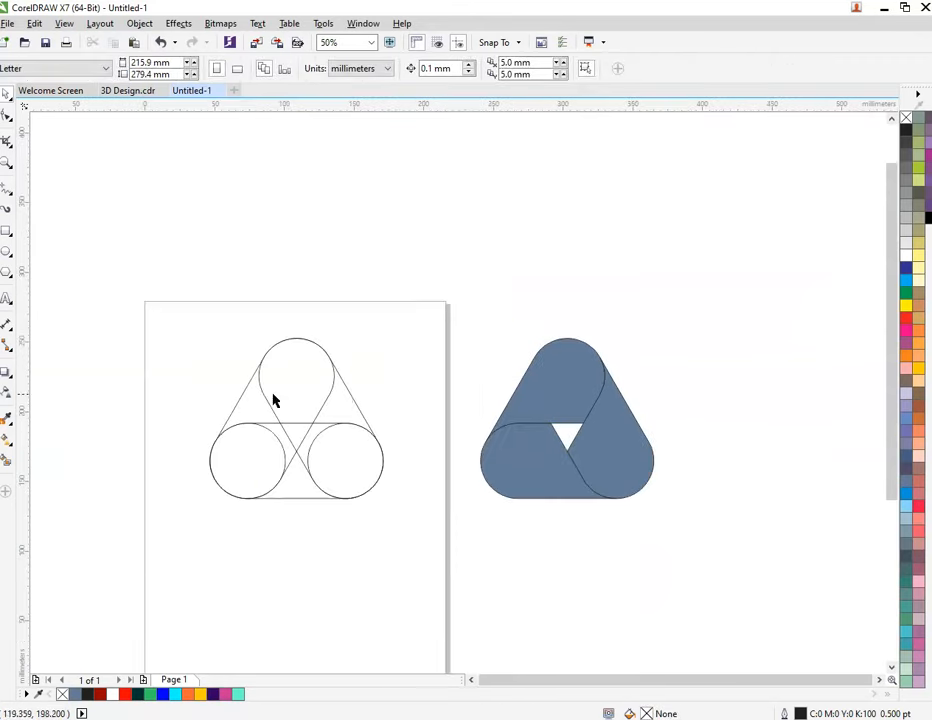
{"action": "left_click_drag", "start_coordinate": [202, 297], "coordinate": [466, 597]}
{"action": "key", "text": "Delete"}
{"action": "left_click_drag", "start_coordinate": [455, 318], "coordinate": [711, 612]}
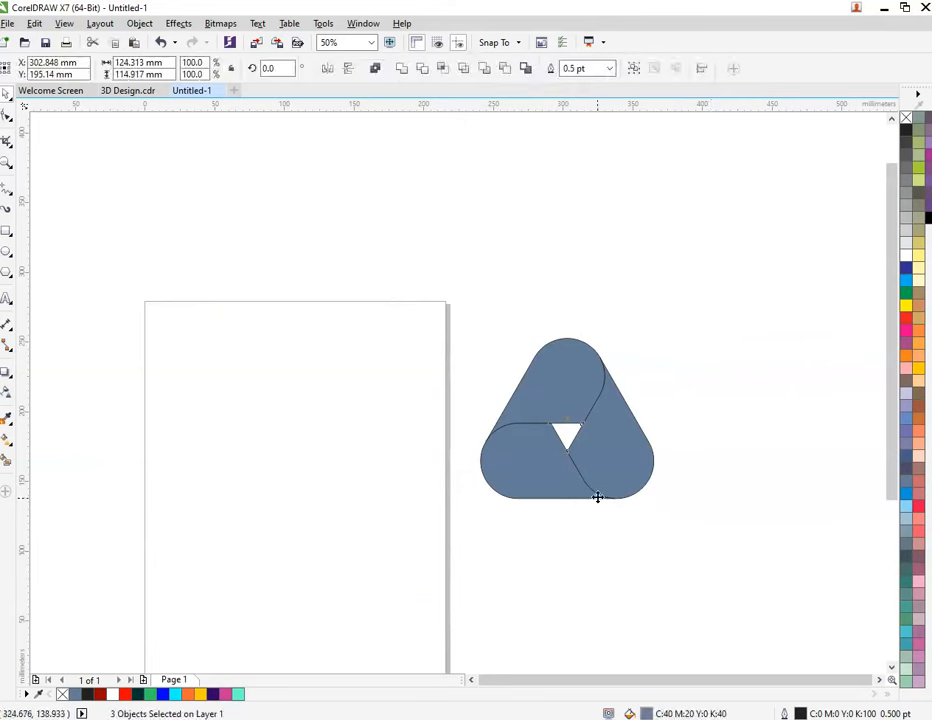
{"action": "key", "text": "ctrl+z"}
Delete the five-object outline drawing from the page.
{"action": "left_click", "coordinate": [229, 368]}
{"action": "left_click_drag", "start_coordinate": [173, 252], "coordinate": [404, 585]}
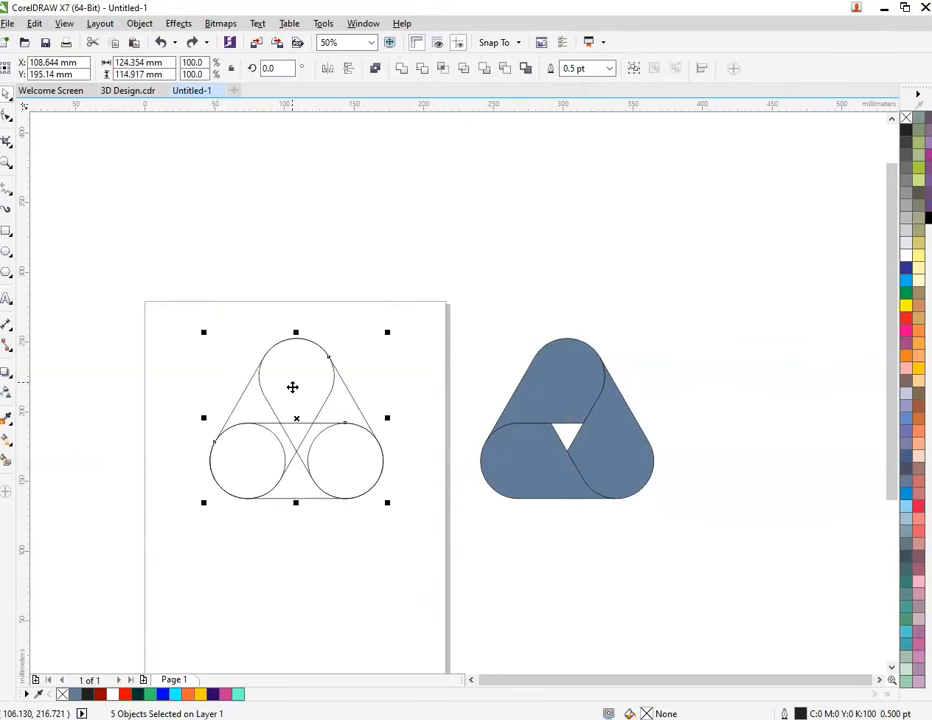
{"action": "right_click", "coordinate": [293, 380]}
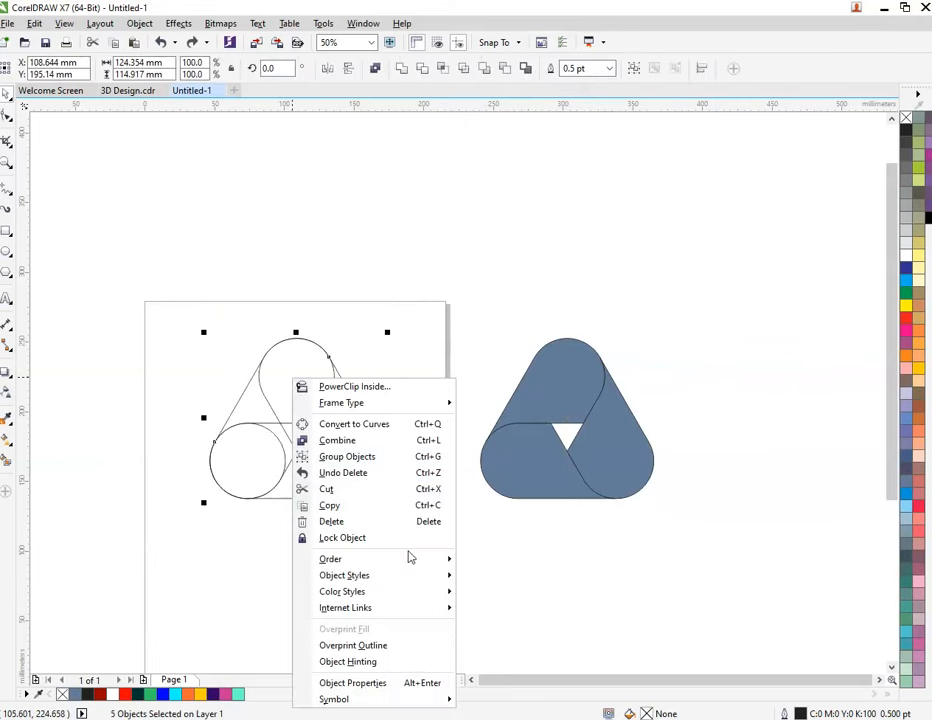
{"action": "left_click", "coordinate": [418, 521]}
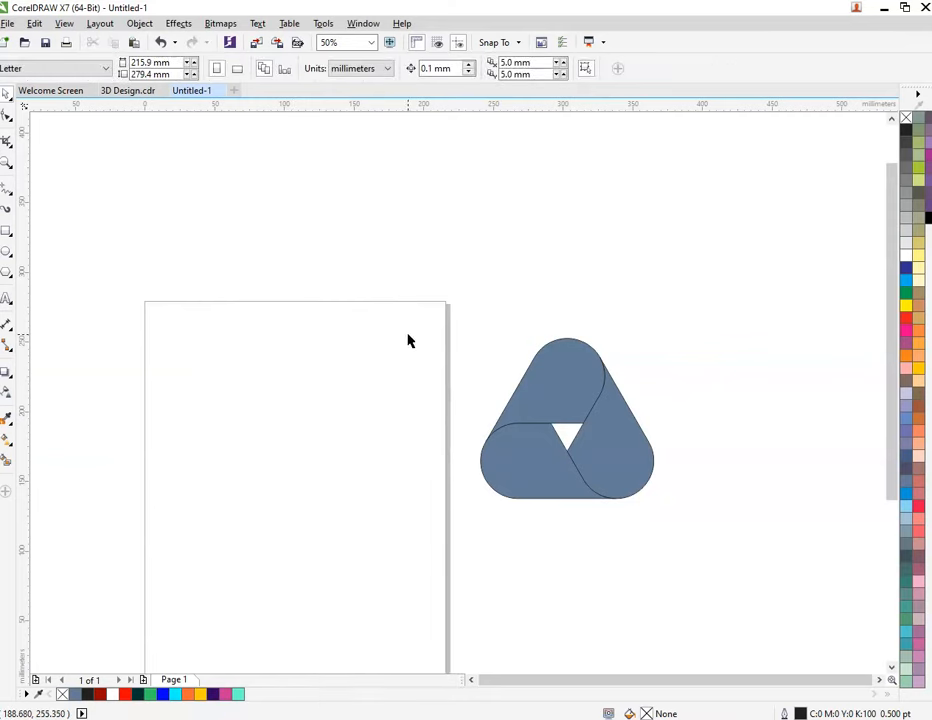
Move the three-band filled triangle onto the page, where the outline drawing was.
{"action": "left_click_drag", "start_coordinate": [391, 235], "coordinate": [672, 508]}
{"action": "left_click_drag", "start_coordinate": [568, 445], "coordinate": [306, 498]}
{"action": "left_click", "coordinate": [42, 356]}
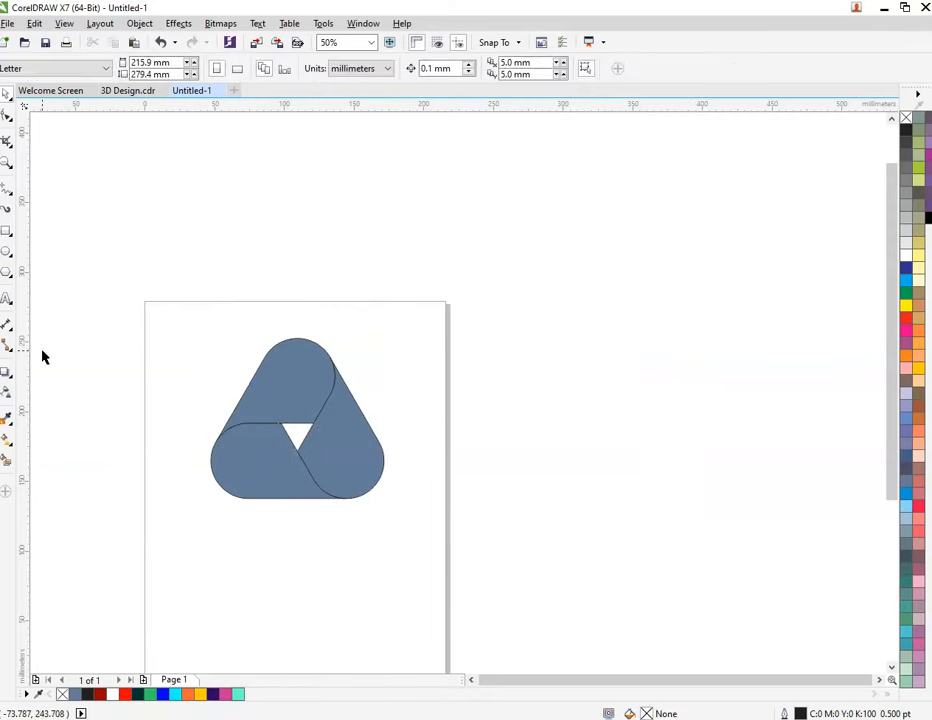
Apply a linear fountain fill across the top band from its outer left edge toward the inner right edge, starting in dark red.
{"action": "left_click", "coordinate": [6, 437]}
{"action": "scroll", "coordinate": [292, 441], "scroll_direction": "up", "scroll_amount": 1}
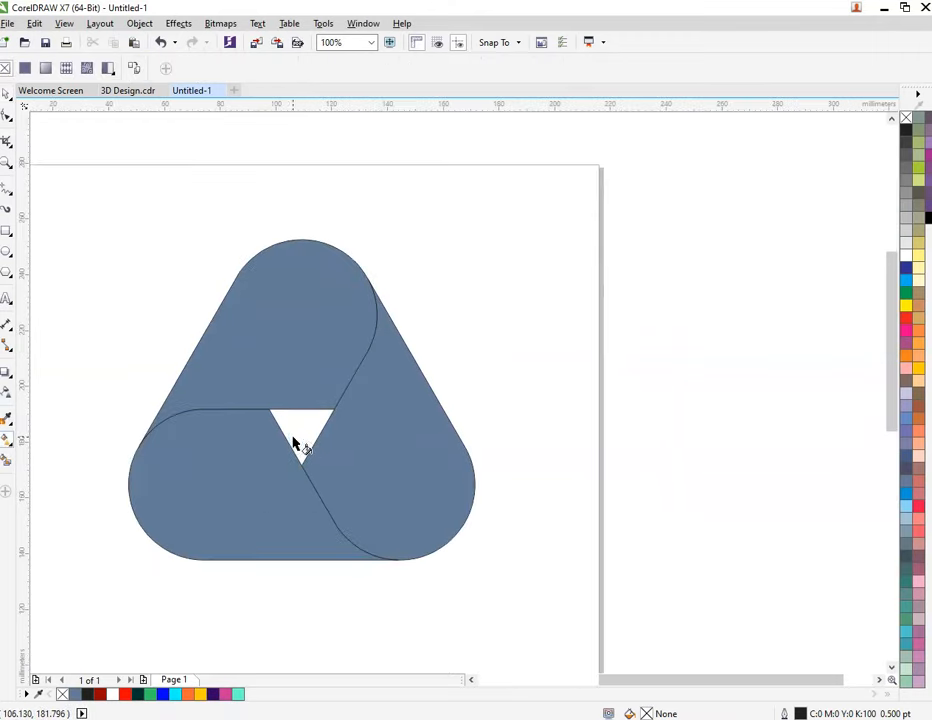
{"action": "left_click", "coordinate": [228, 318]}
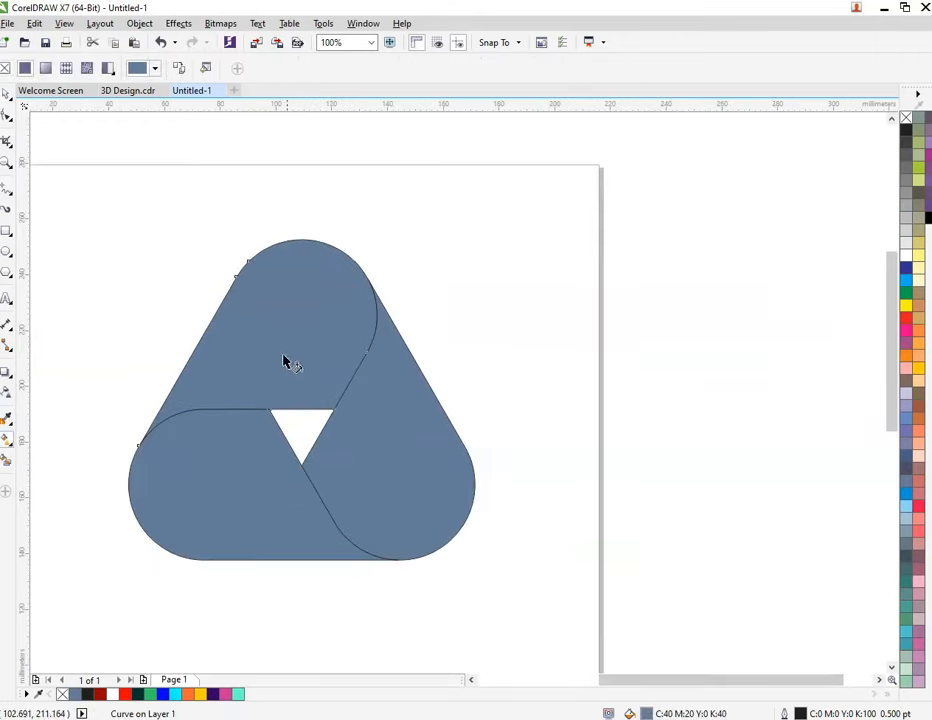
{"action": "left_click_drag", "start_coordinate": [213, 331], "coordinate": [340, 380]}
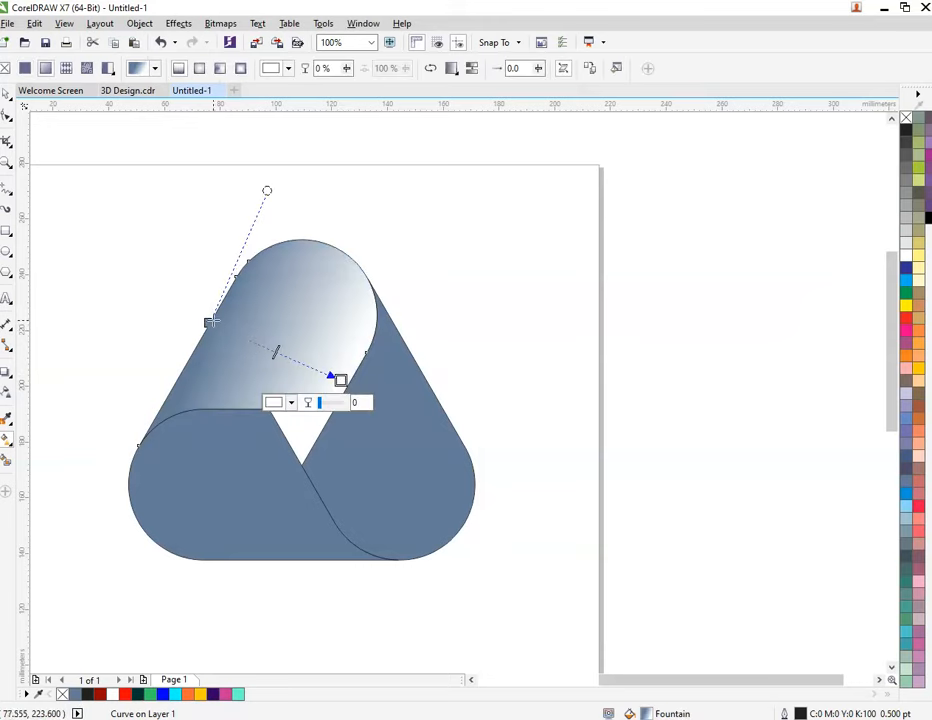
{"action": "left_click_drag", "start_coordinate": [210, 321], "coordinate": [218, 325]}
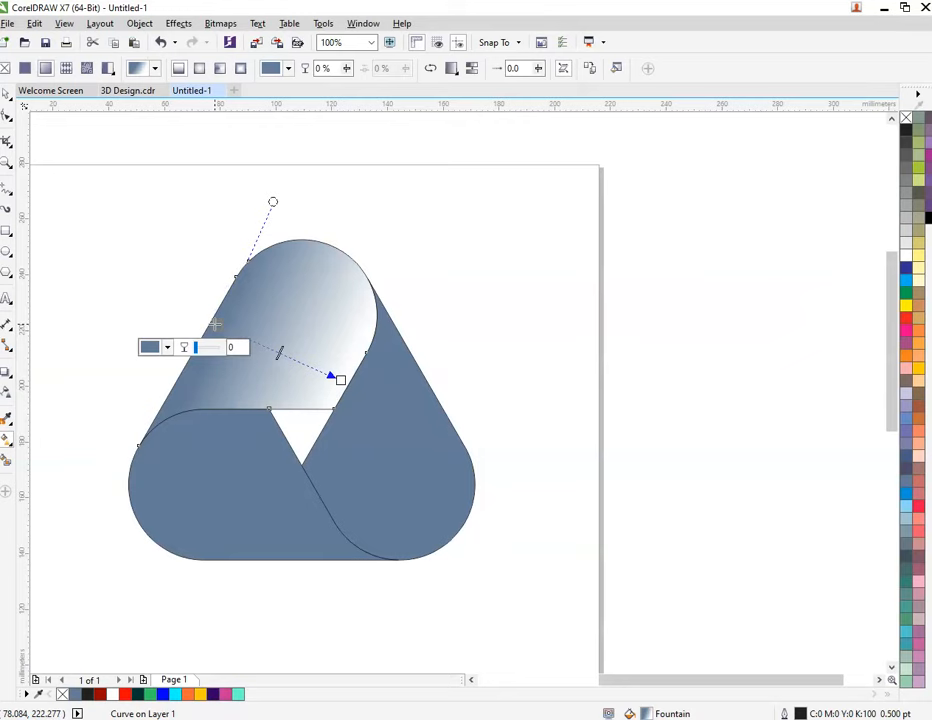
{"action": "left_click", "coordinate": [100, 694]}
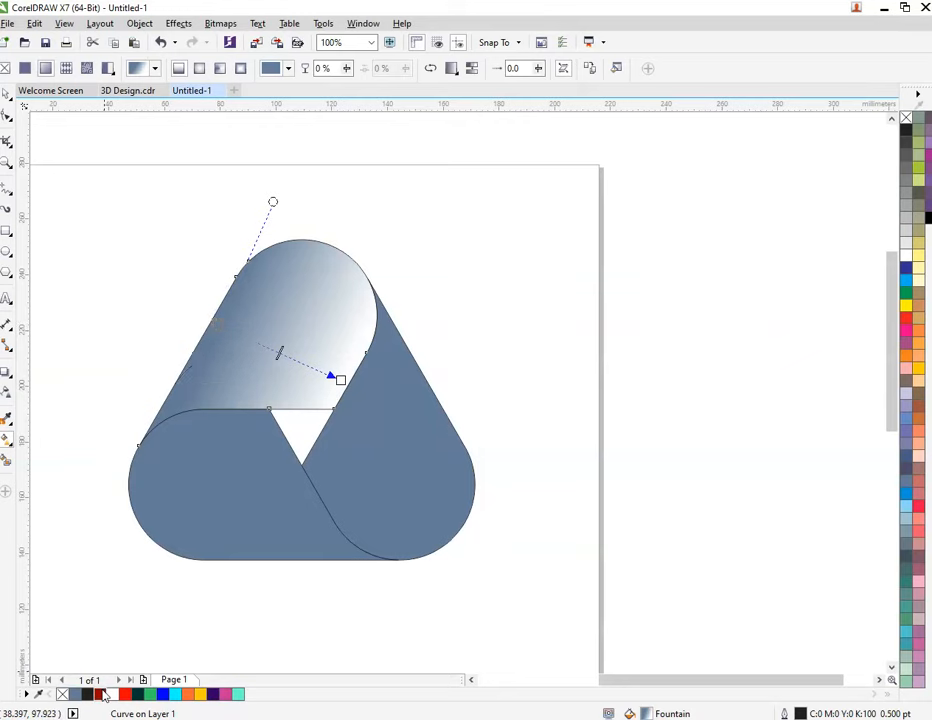
Show the RGB Palette and set the end color of the top band's fountain fill to bright red.
{"action": "left_click", "coordinate": [363, 23]}
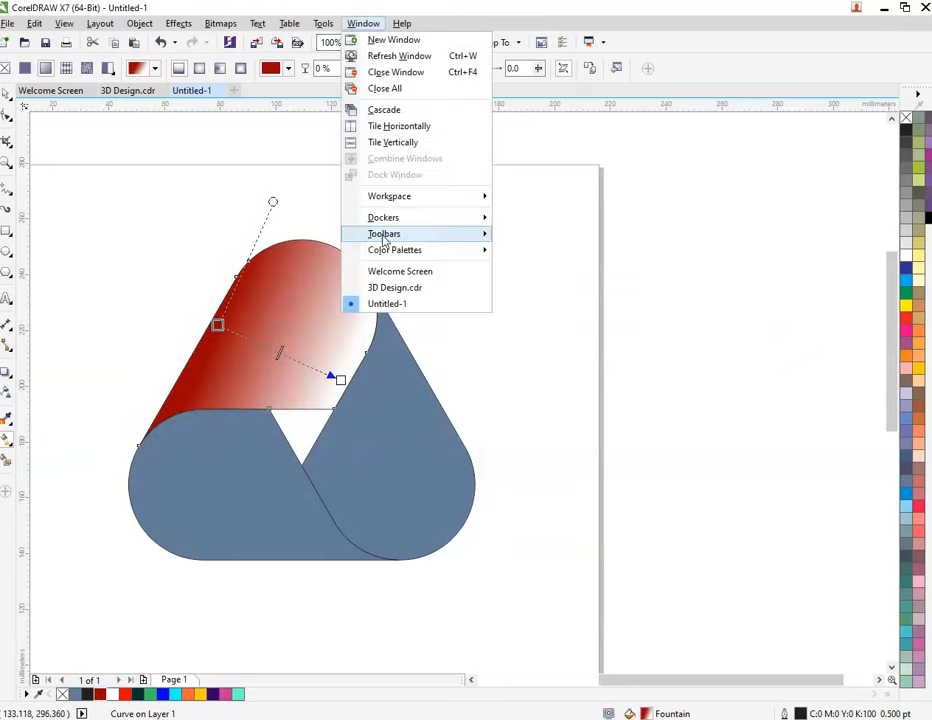
{"action": "mouse_move", "coordinate": [384, 234]}
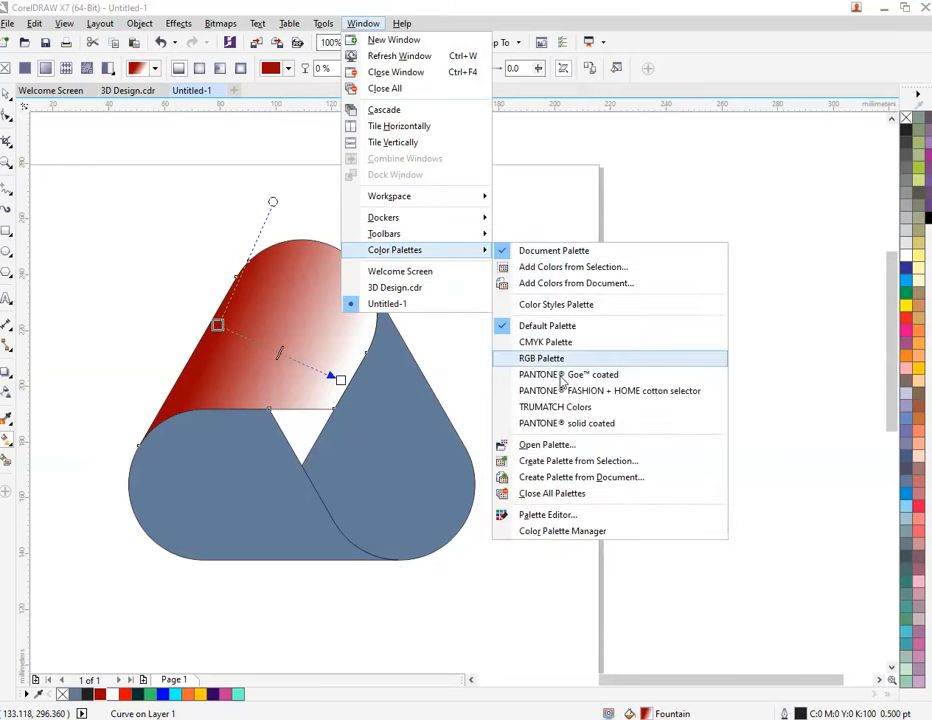
{"action": "left_click", "coordinate": [562, 536]}
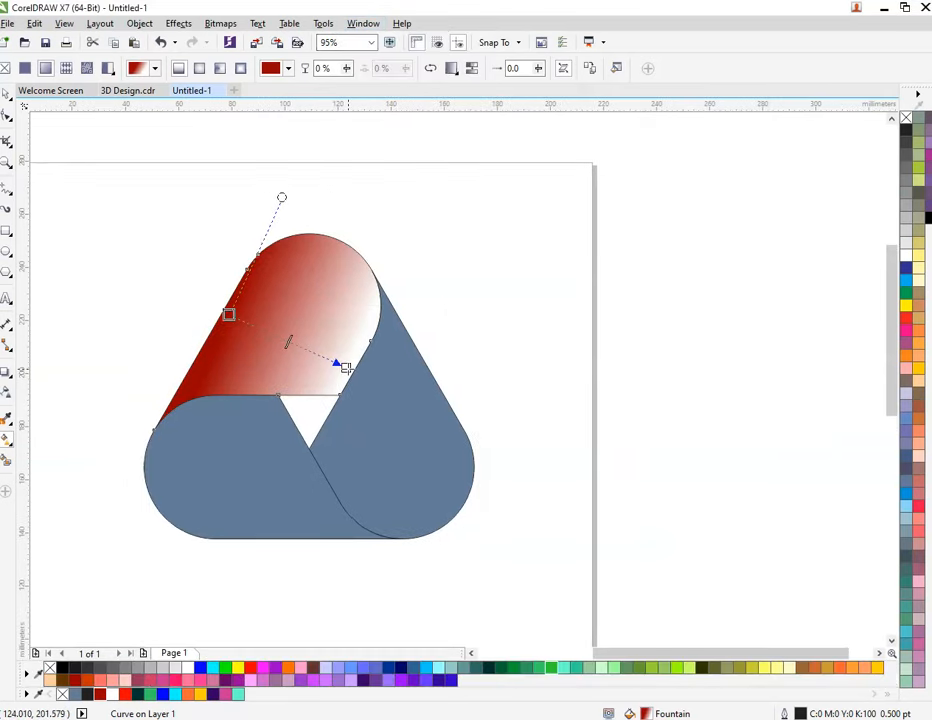
{"action": "left_click", "coordinate": [345, 368]}
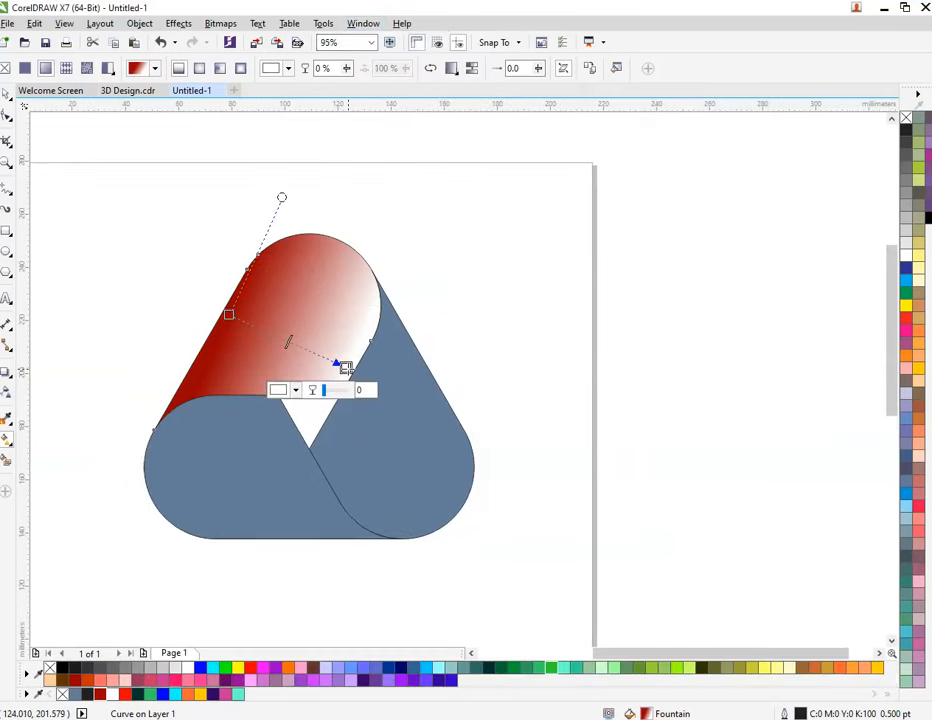
{"action": "left_click", "coordinate": [254, 669]}
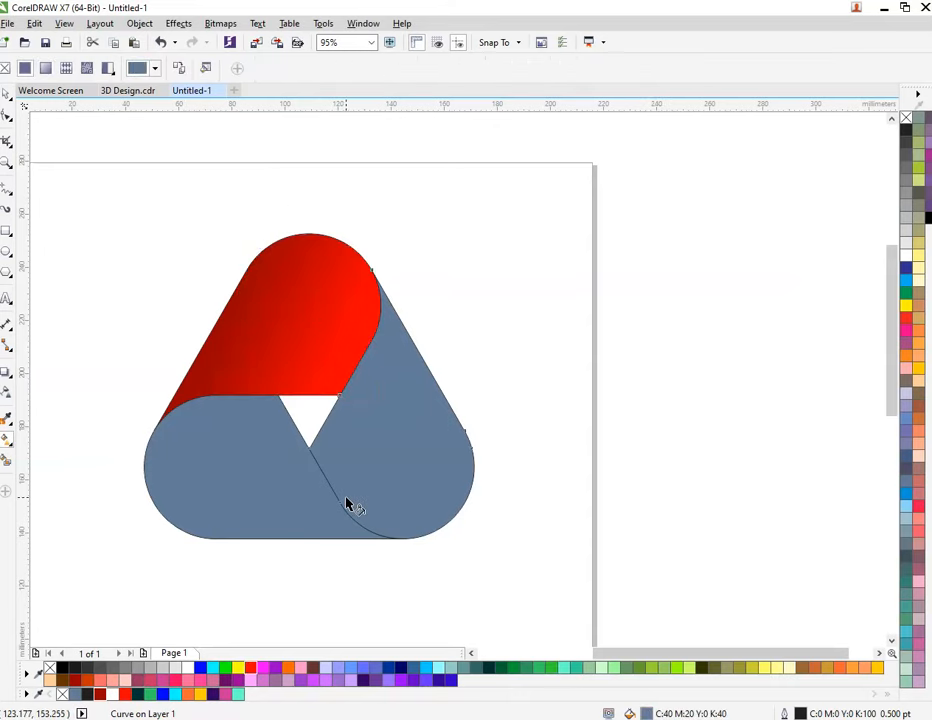
Apply a linear fountain fill to the right band, from dark red at its inner lower edge to bright red at its outer edge.
{"action": "left_click_drag", "start_coordinate": [451, 413], "coordinate": [398, 455]}
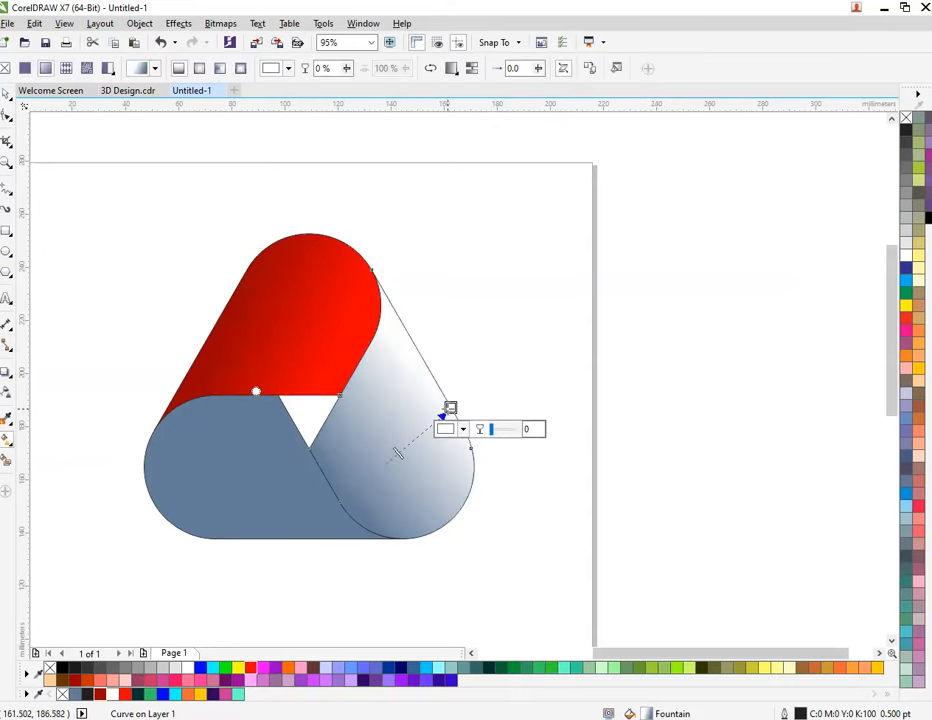
{"action": "left_click", "coordinate": [75, 681]}
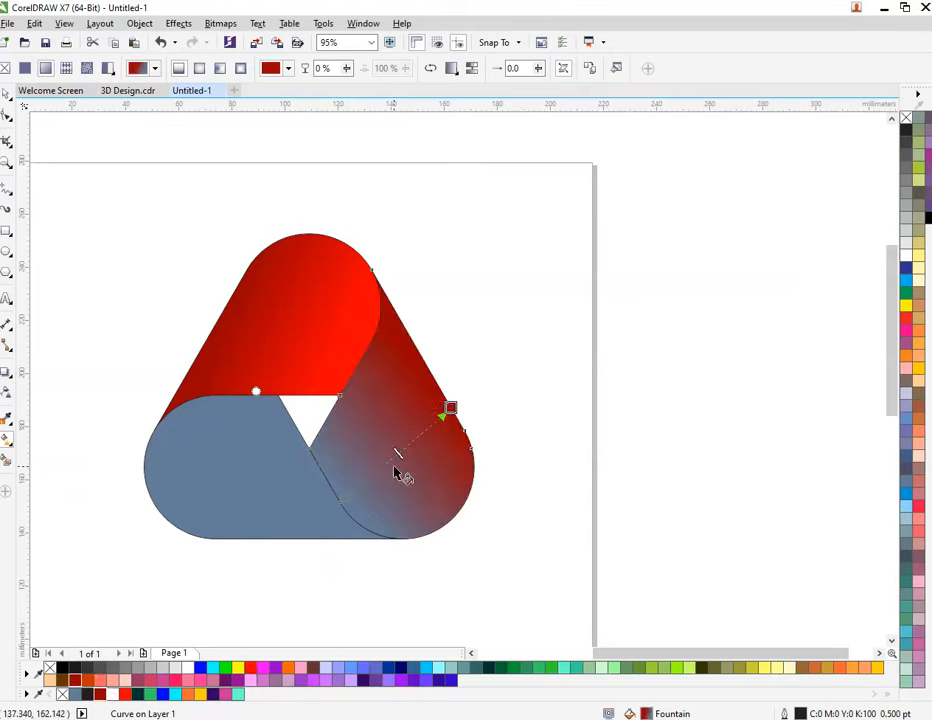
{"action": "left_click", "coordinate": [343, 499]}
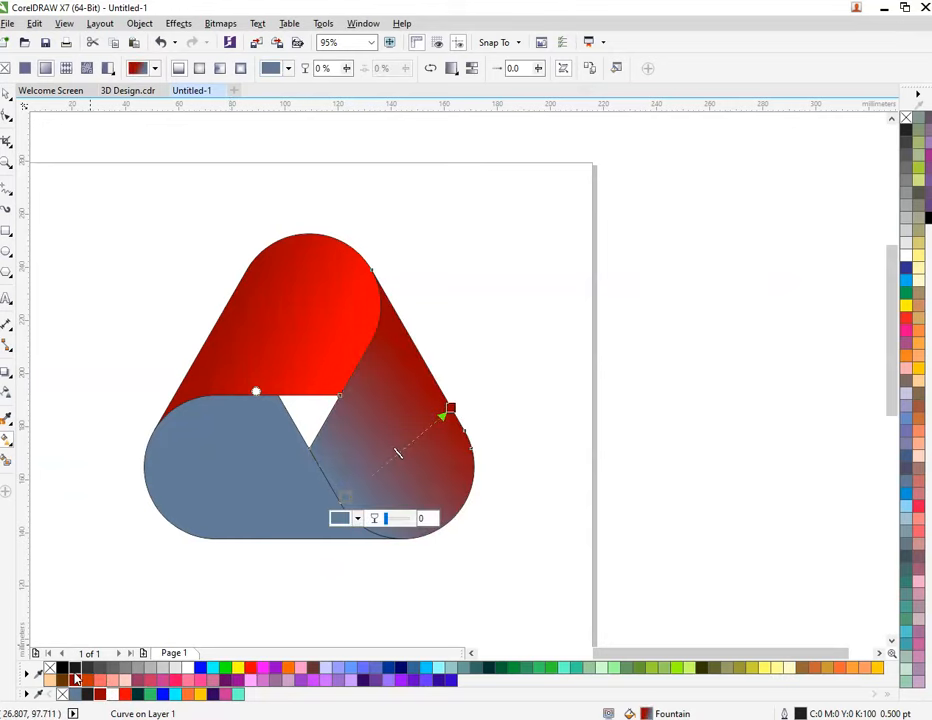
{"action": "left_click", "coordinate": [75, 681]}
{"action": "left_click", "coordinate": [449, 406]}
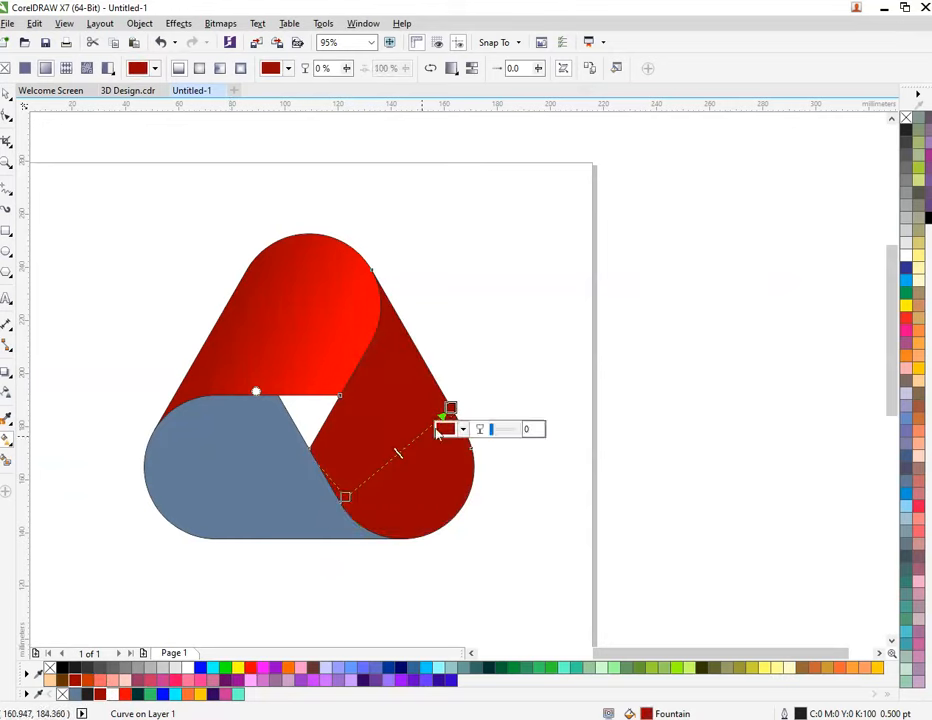
{"action": "left_click", "coordinate": [126, 694]}
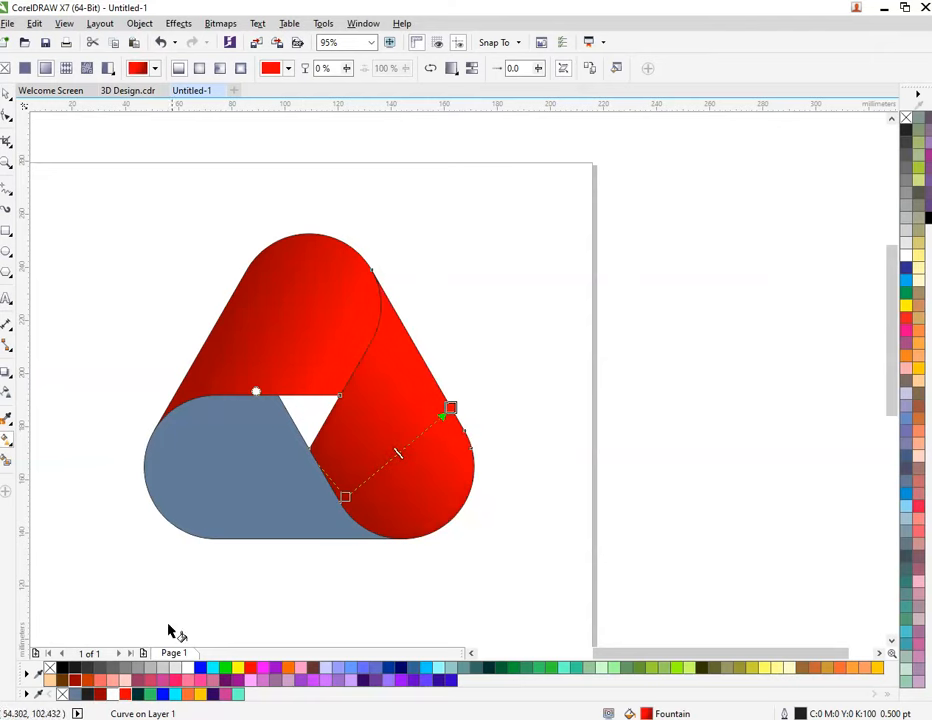
Reverse the top band's fountain fill colors to run from bright red at the outer edge to dark red at the inner edge.
{"action": "left_click", "coordinate": [342, 366]}
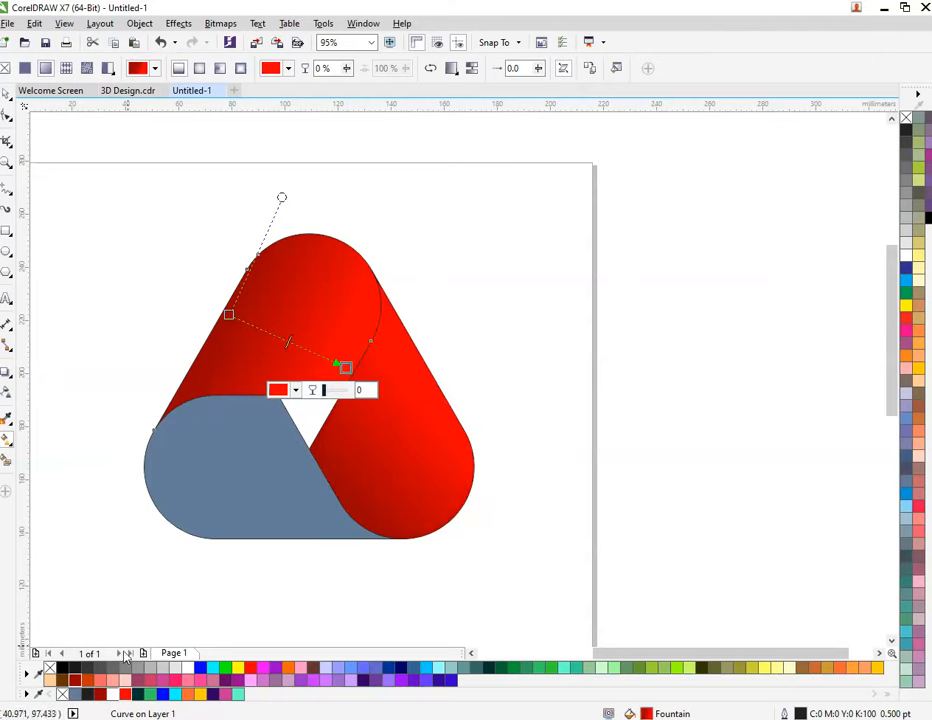
{"action": "left_click", "coordinate": [83, 686]}
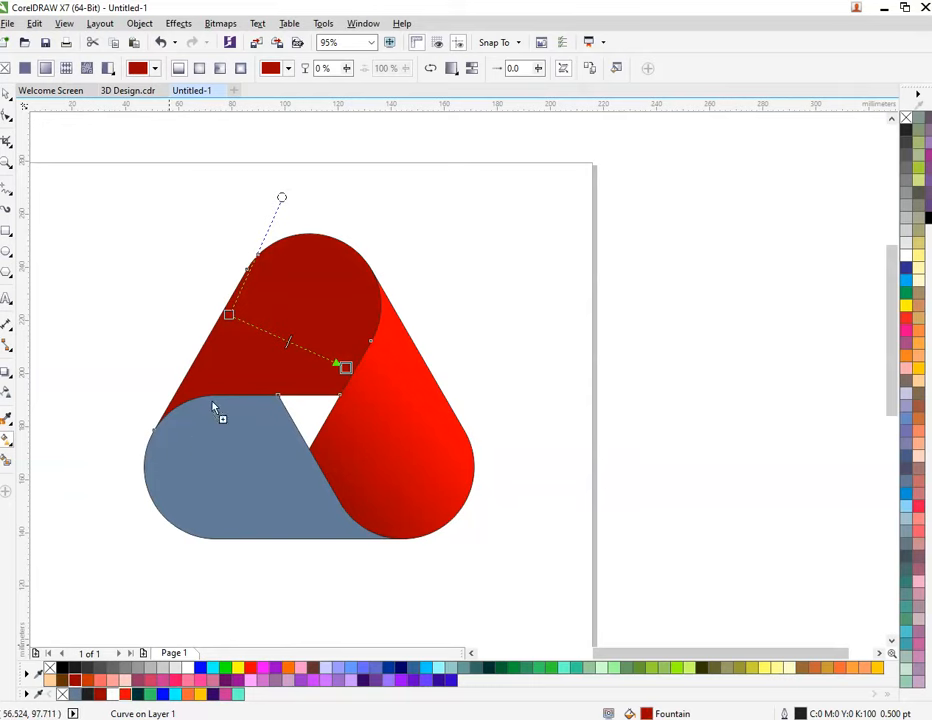
{"action": "key", "text": "ctrl+z"}
Apply a linear fountain fill to the lower-left band, from dark red at its outer left edge to bright red near the central triangle.
{"action": "left_click", "coordinate": [258, 518]}
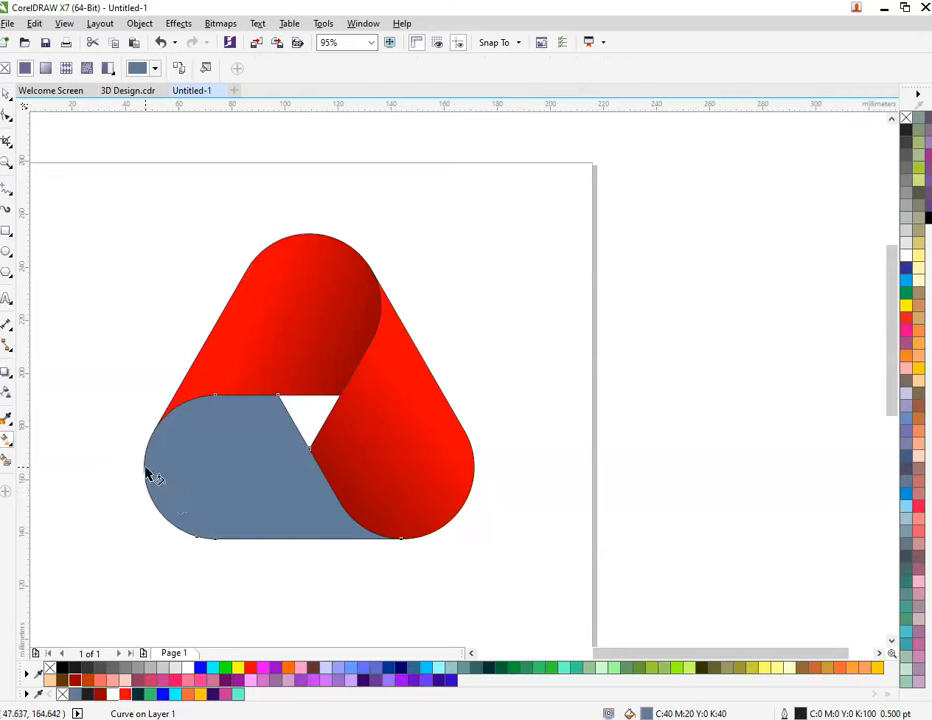
{"action": "left_click_drag", "start_coordinate": [147, 474], "coordinate": [312, 460]}
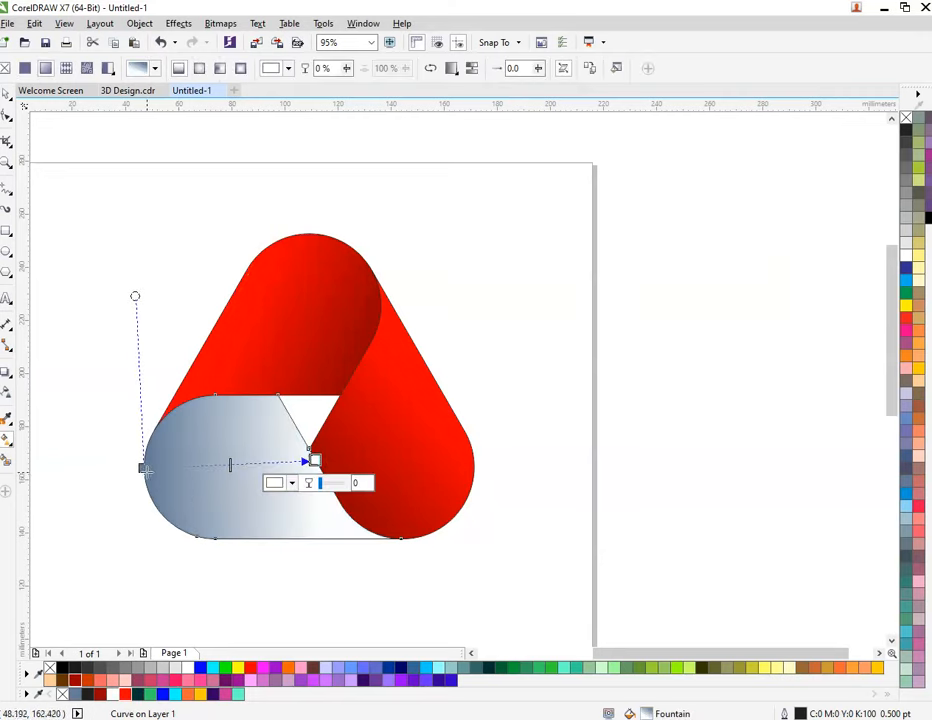
{"action": "left_click_drag", "start_coordinate": [145, 468], "coordinate": [141, 475]}
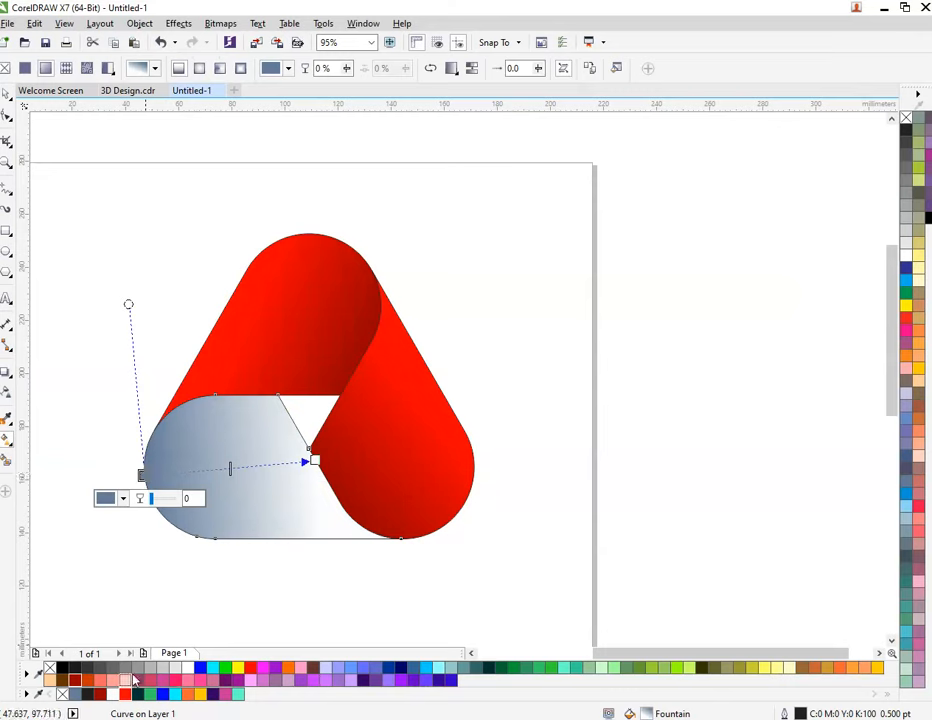
{"action": "left_click", "coordinate": [100, 694]}
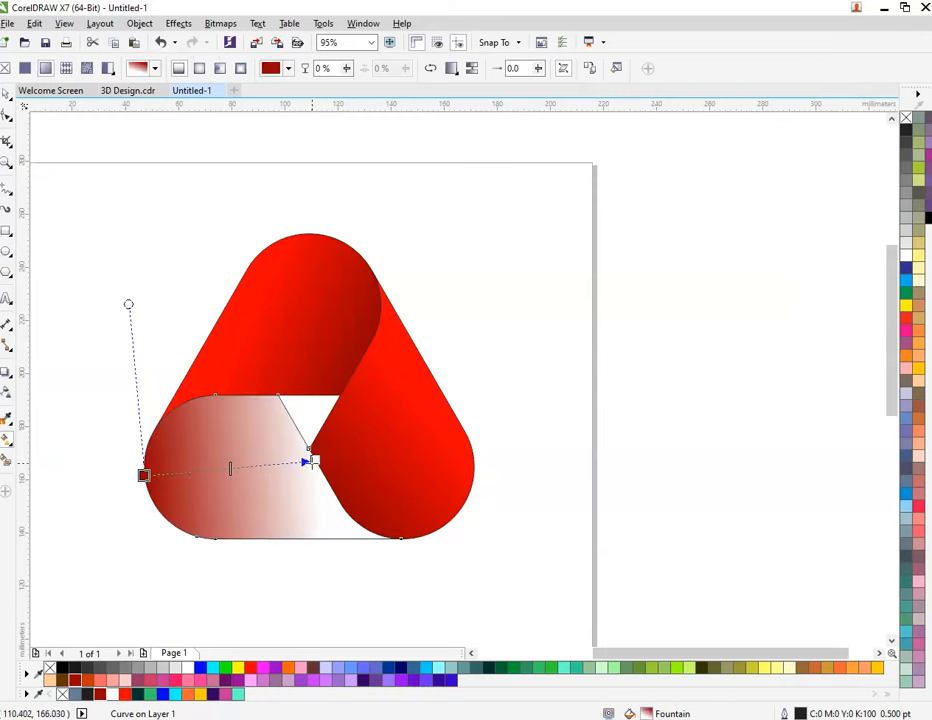
{"action": "left_click", "coordinate": [313, 461]}
{"action": "left_click_drag", "start_coordinate": [160, 660], "coordinate": [316, 466]}
{"action": "key", "text": "space"}
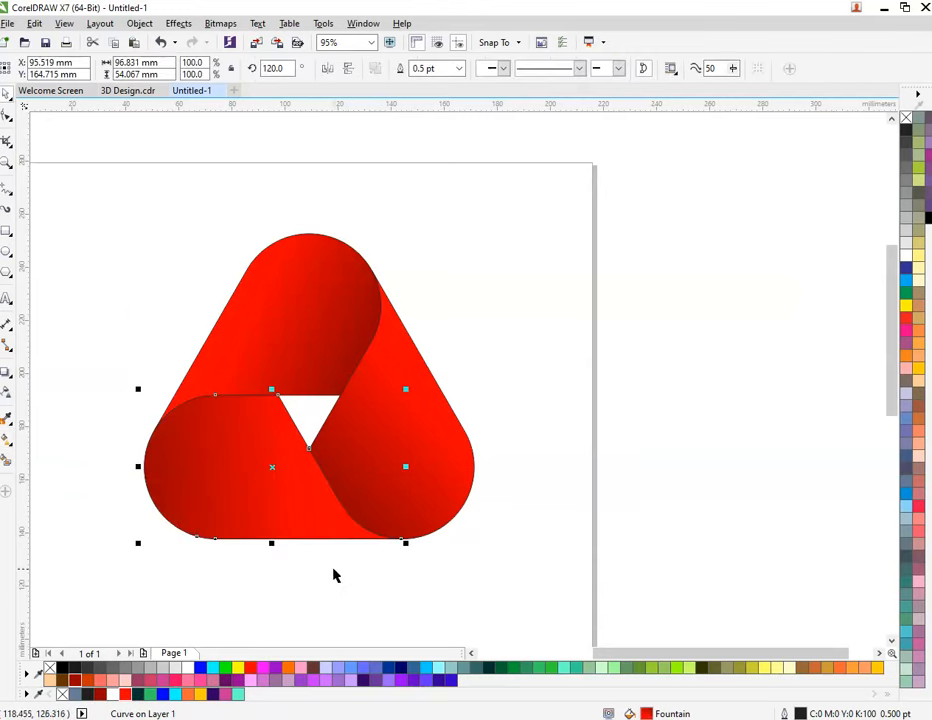
Select all three bands and scale them down proportionally about their center to about 86 × 79 mm.
{"action": "scroll", "coordinate": [333, 572], "scroll_direction": "down", "scroll_amount": 3}
{"action": "left_click_drag", "start_coordinate": [177, 346], "coordinate": [507, 647]}
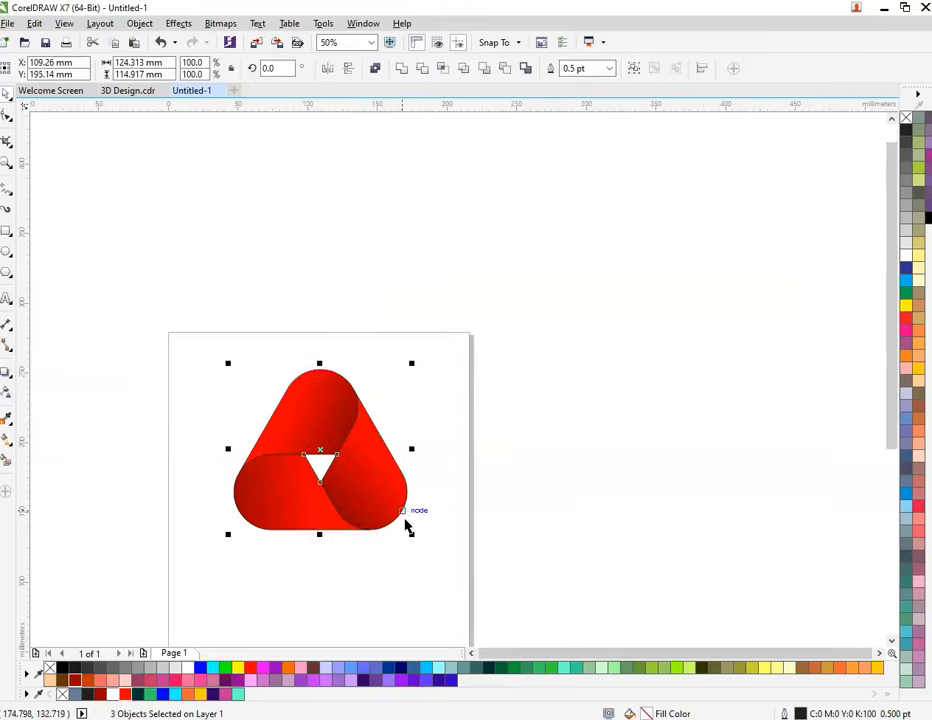
{"action": "left_click_drag", "start_coordinate": [413, 362], "coordinate": [388, 387]}
{"action": "scroll", "coordinate": [316, 442], "scroll_direction": "up", "scroll_amount": 2}
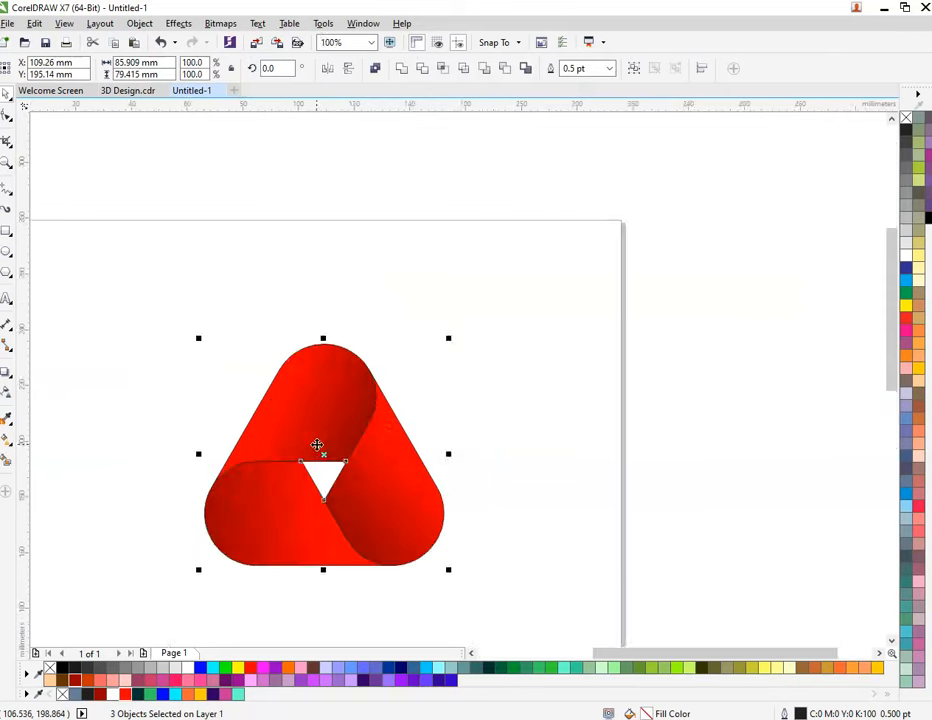
Rotate the three selected bands counterclockwise by about 46.3° and remove their outlines.
{"action": "left_click", "coordinate": [316, 442]}
{"action": "left_click_drag", "start_coordinate": [446, 340], "coordinate": [330, 320]}
{"action": "left_click", "coordinate": [202, 322]}
{"action": "left_click_drag", "start_coordinate": [202, 322], "coordinate": [518, 626]}
{"action": "right_click", "coordinate": [50, 668]}
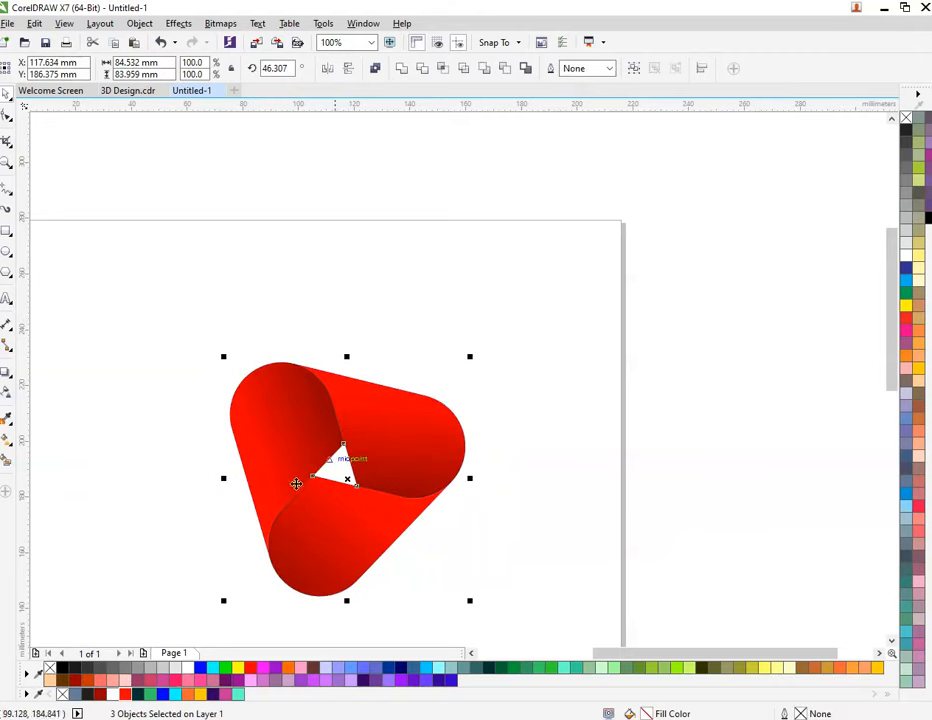
Arrange two copies of the red three-band design side by side across the page.
{"action": "scroll", "coordinate": [297, 483], "scroll_direction": "down", "scroll_amount": 2}
{"action": "left_click_drag", "start_coordinate": [376, 435], "coordinate": [308, 433]}
{"action": "left_click", "coordinate": [350, 493]}
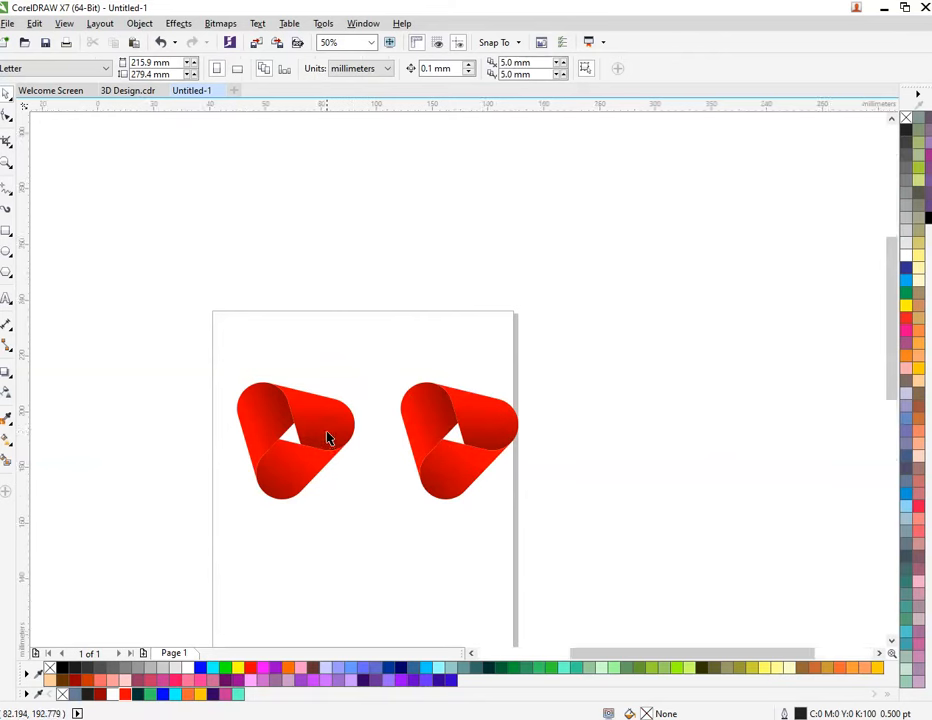
Recolor the left band of the left-hand design with a fountain fill from blue at the outer edge to cyan at the inner edge.
{"action": "scroll", "coordinate": [329, 435], "scroll_direction": "up", "scroll_amount": 2}
{"action": "left_click", "coordinate": [329, 437]}
{"action": "left_click", "coordinate": [205, 430]}
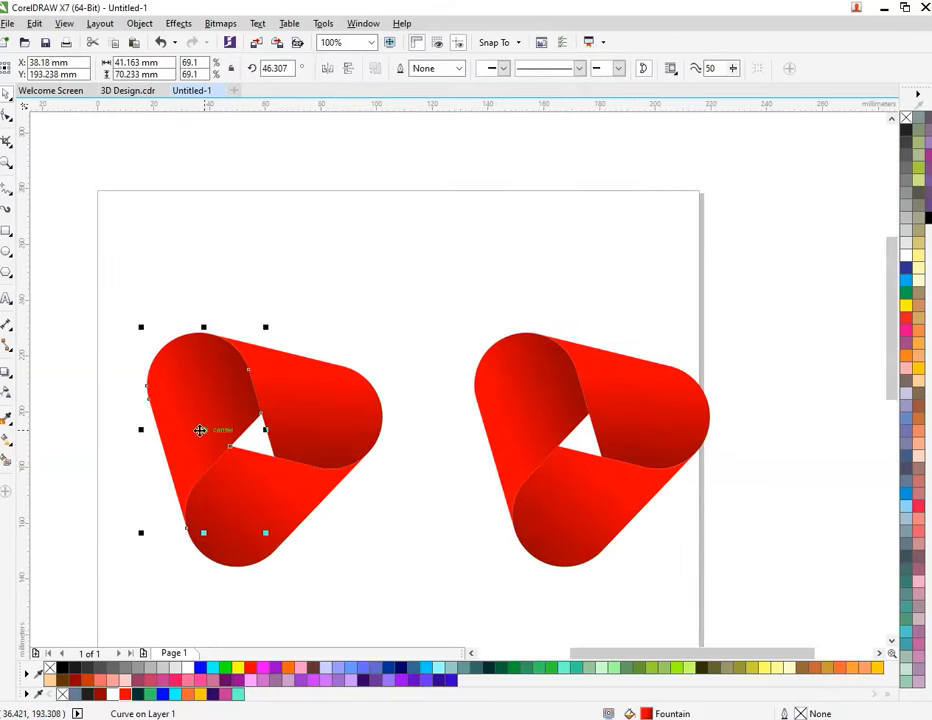
{"action": "left_click", "coordinate": [7, 437]}
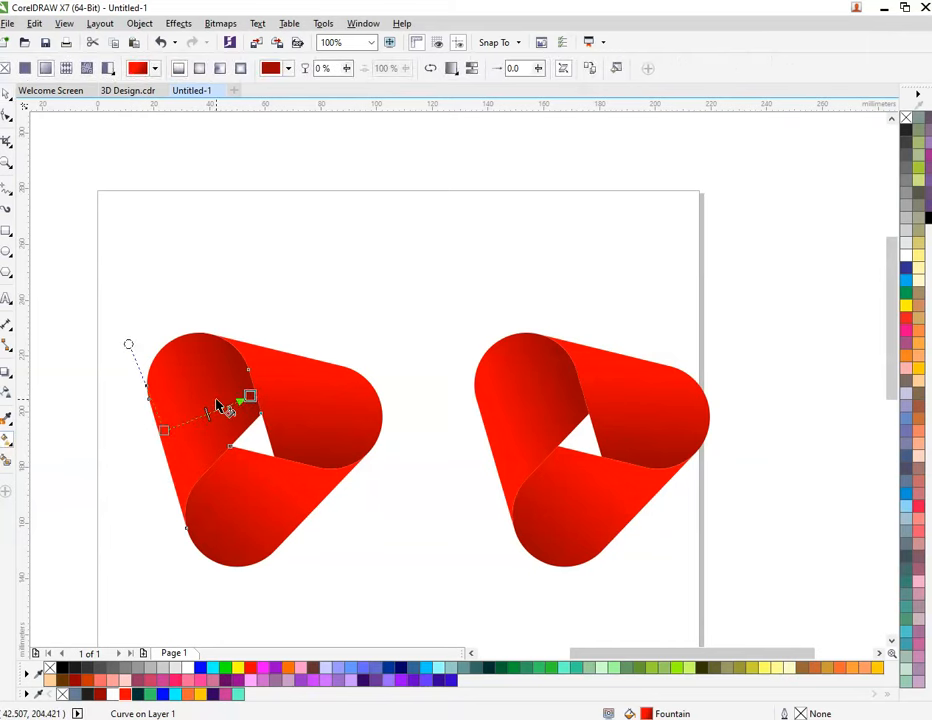
{"action": "left_click", "coordinate": [163, 431]}
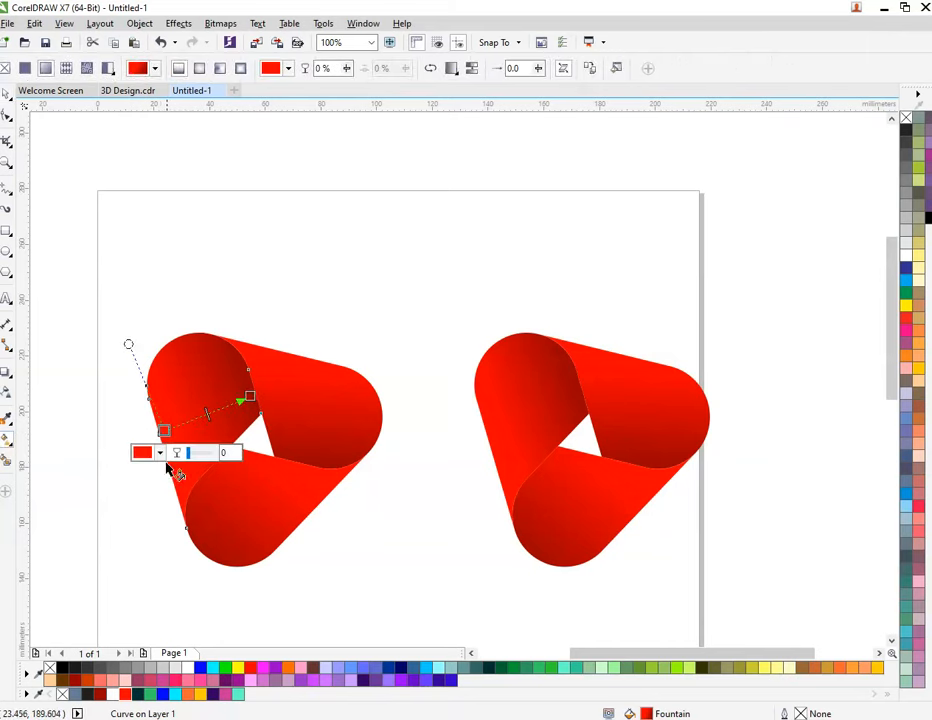
{"action": "left_click", "coordinate": [200, 668]}
{"action": "left_click", "coordinate": [248, 396]}
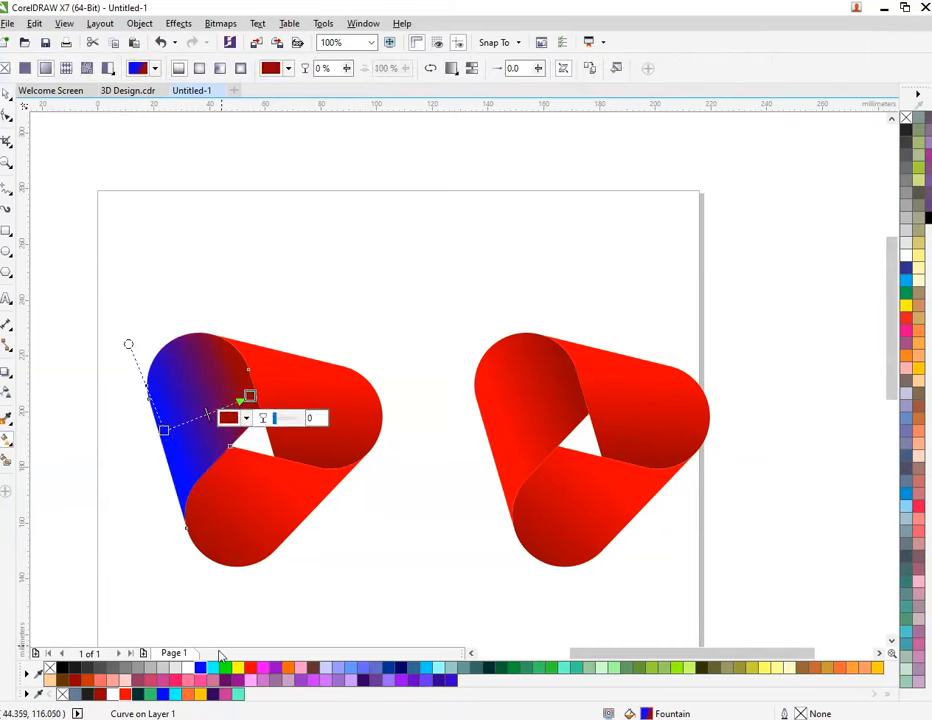
Recolor the left-hand design's upper-right band with a fountain fill from orange at the inner edge to golden yellow at the outer edge.
{"action": "left_click", "coordinate": [335, 410]}
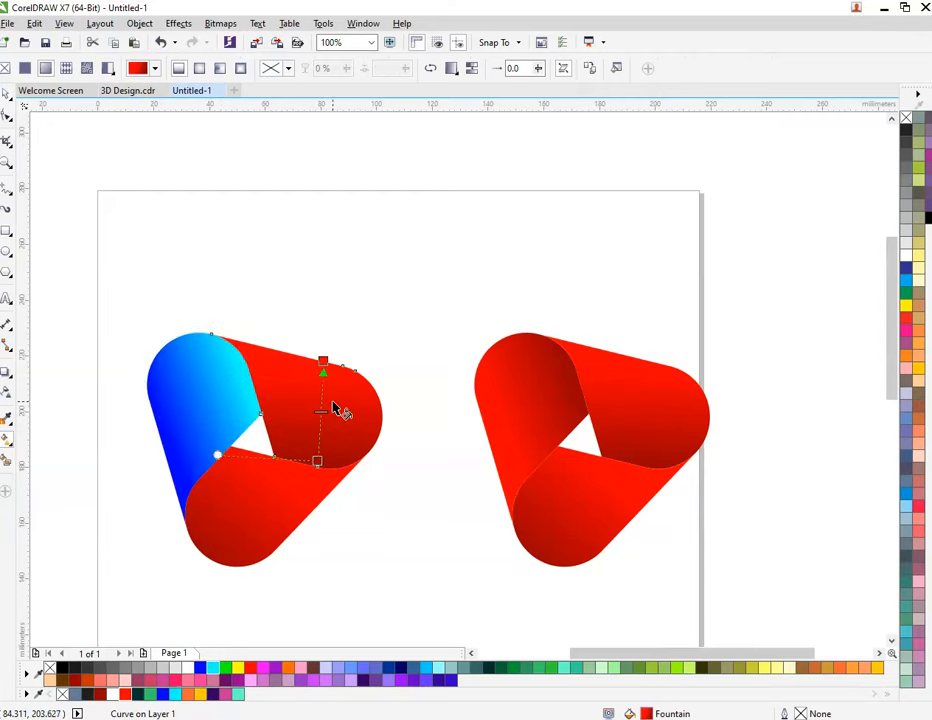
{"action": "left_click", "coordinate": [317, 459]}
{"action": "left_click", "coordinate": [815, 667]}
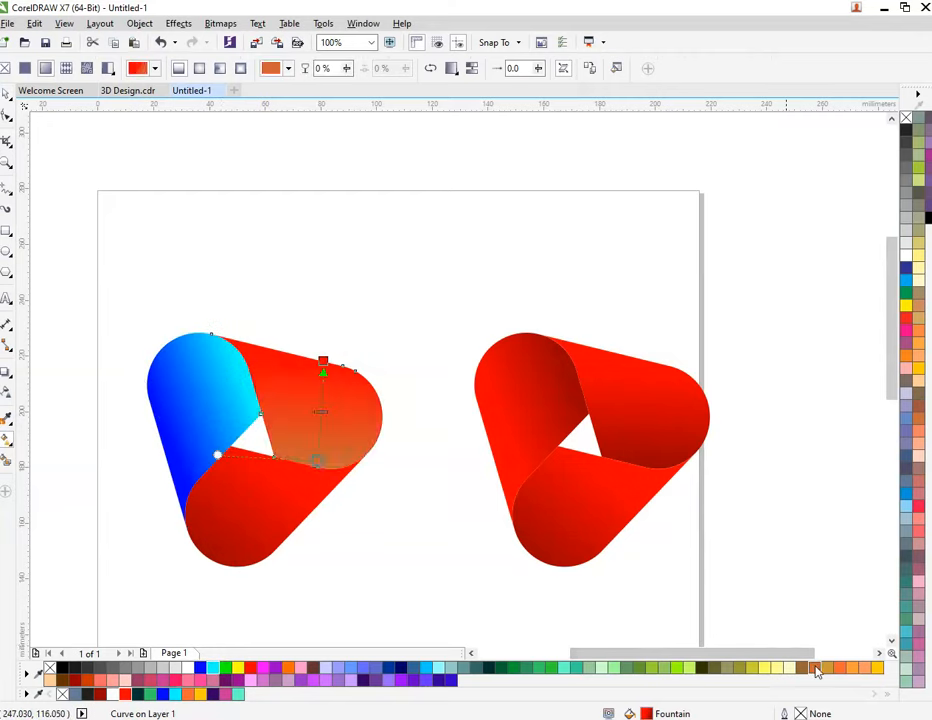
{"action": "left_click", "coordinate": [839, 669]}
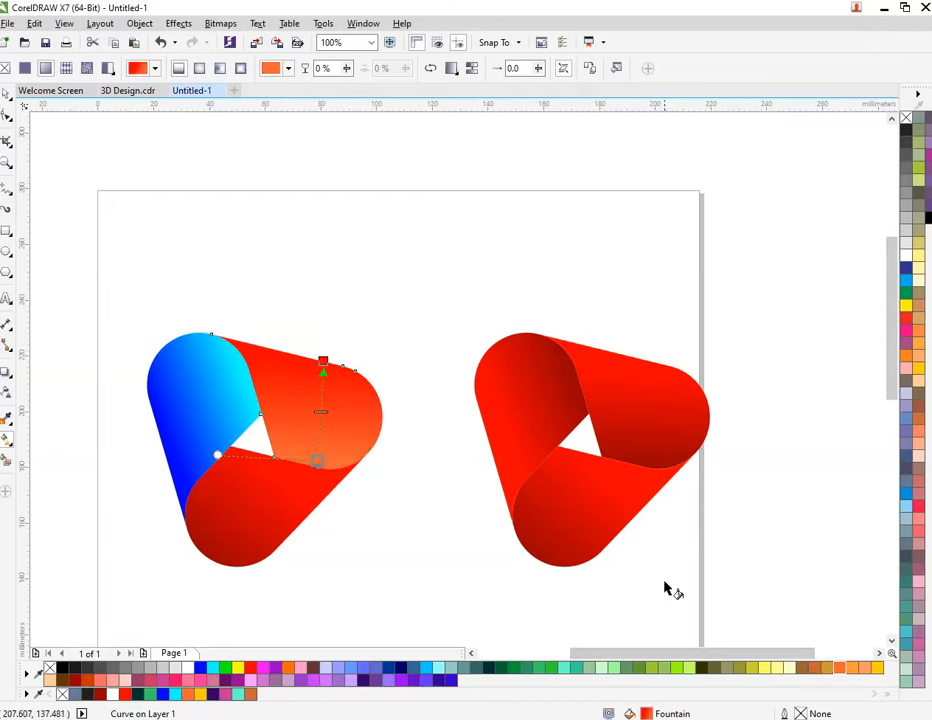
{"action": "left_click", "coordinate": [232, 258]}
{"action": "left_click", "coordinate": [324, 375]}
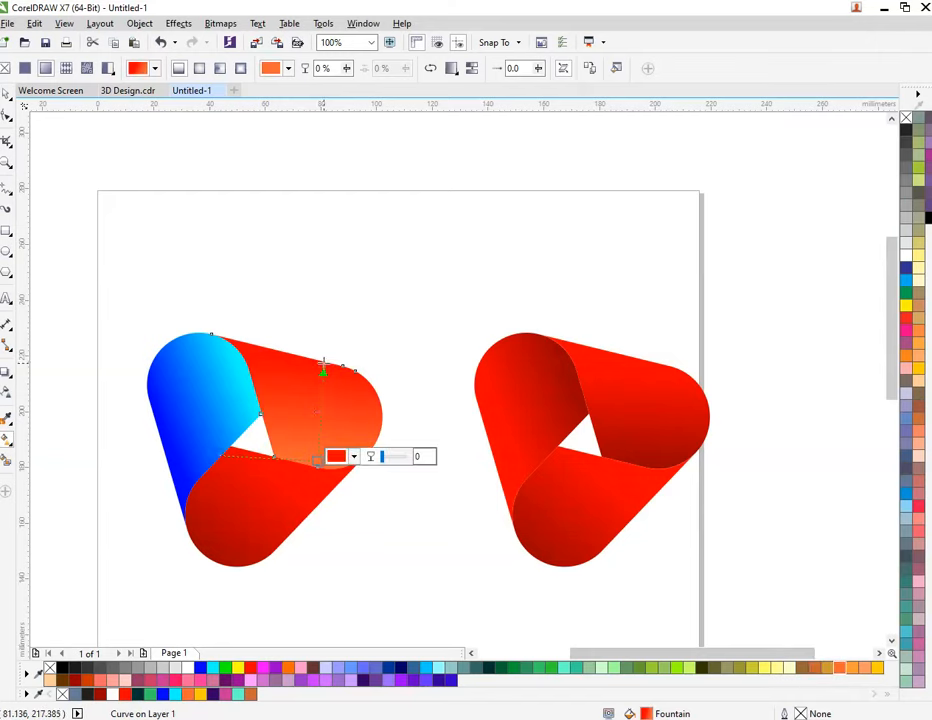
{"action": "left_click", "coordinate": [322, 360]}
{"action": "left_click", "coordinate": [877, 668]}
Recolor the left-hand design's bottom band with a fountain fill from very dark green at the outer edge to medium green at the inner edge.
{"action": "left_click", "coordinate": [248, 508]}
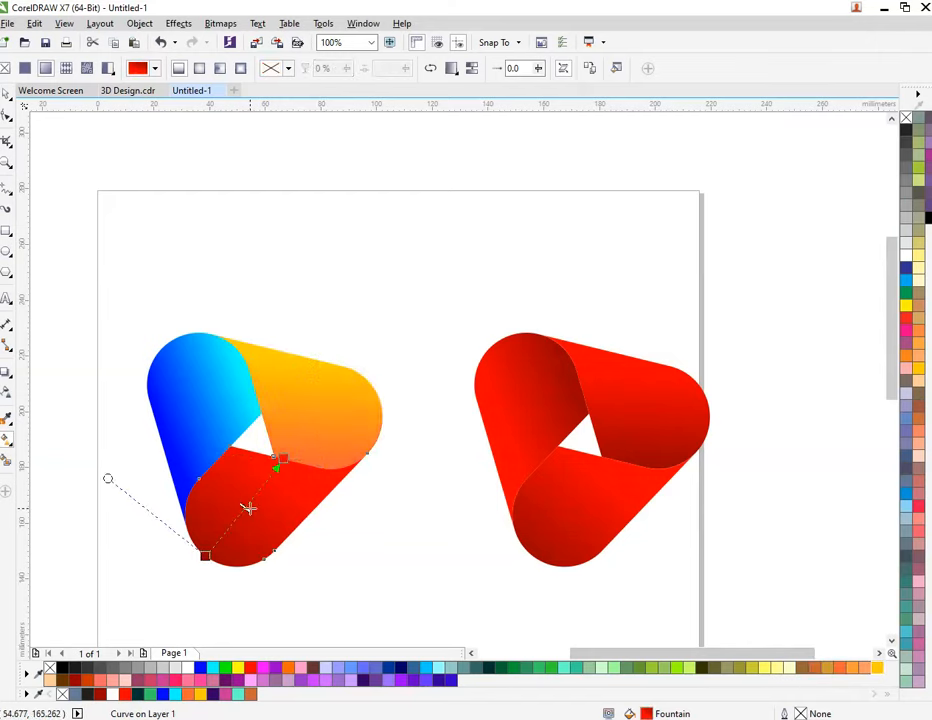
{"action": "left_click", "coordinate": [205, 554]}
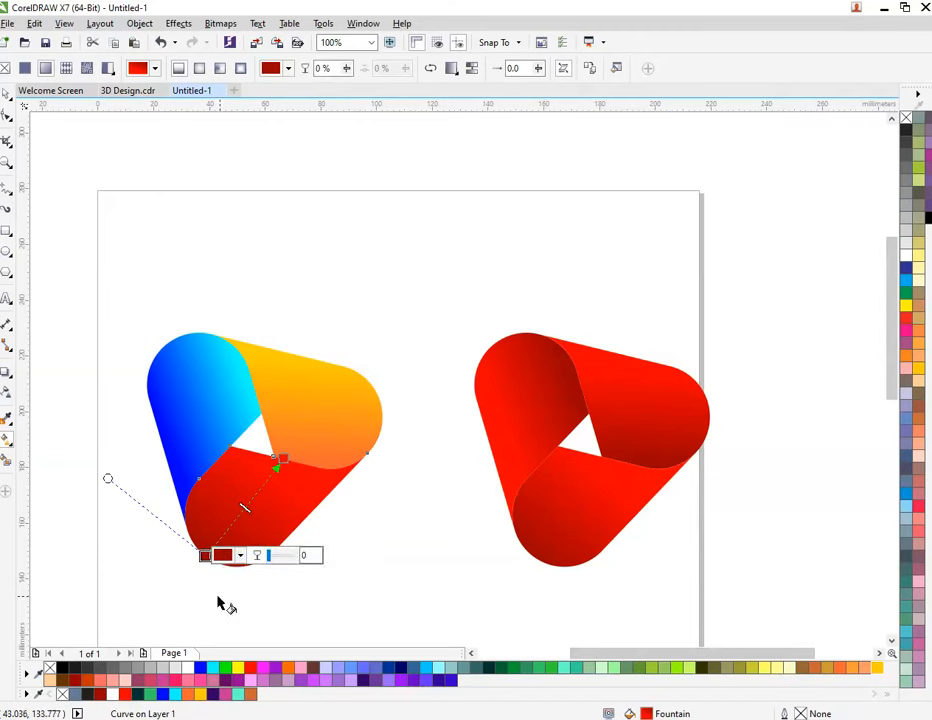
{"action": "left_click", "coordinate": [489, 669]}
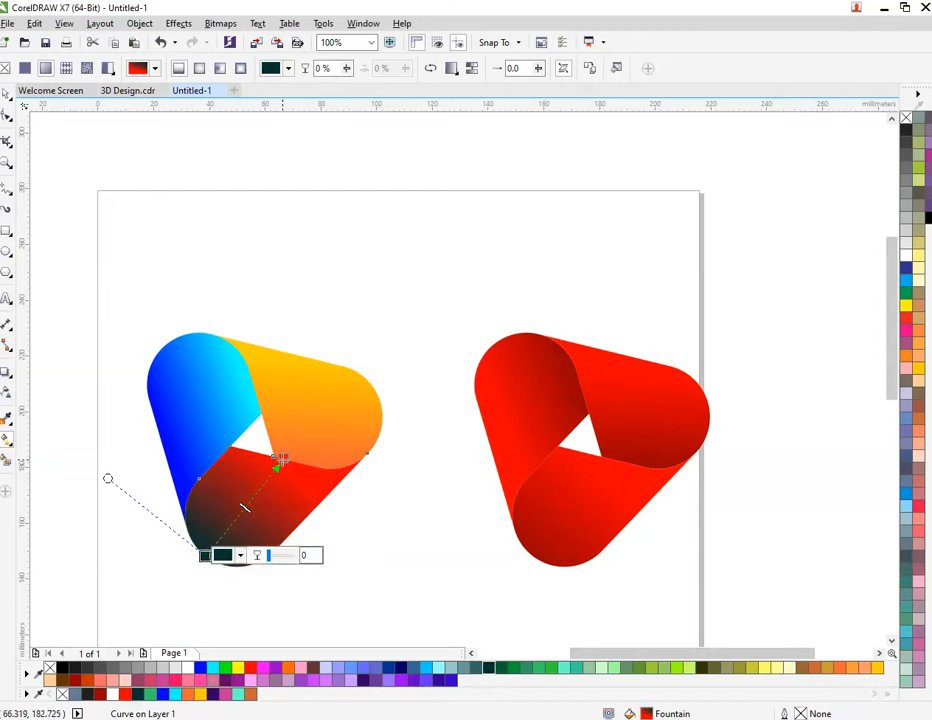
{"action": "left_click", "coordinate": [278, 458]}
{"action": "left_click", "coordinate": [549, 669]}
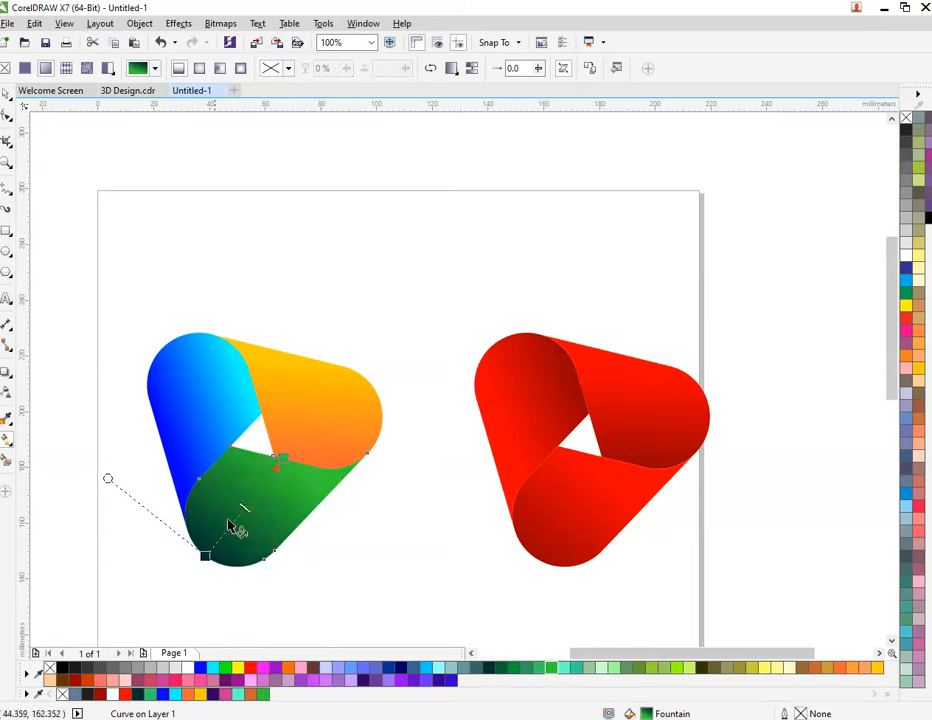
{"action": "left_click", "coordinate": [143, 339]}
Select the three bands of the multicolored design and group them.
{"action": "left_click", "coordinate": [7, 95]}
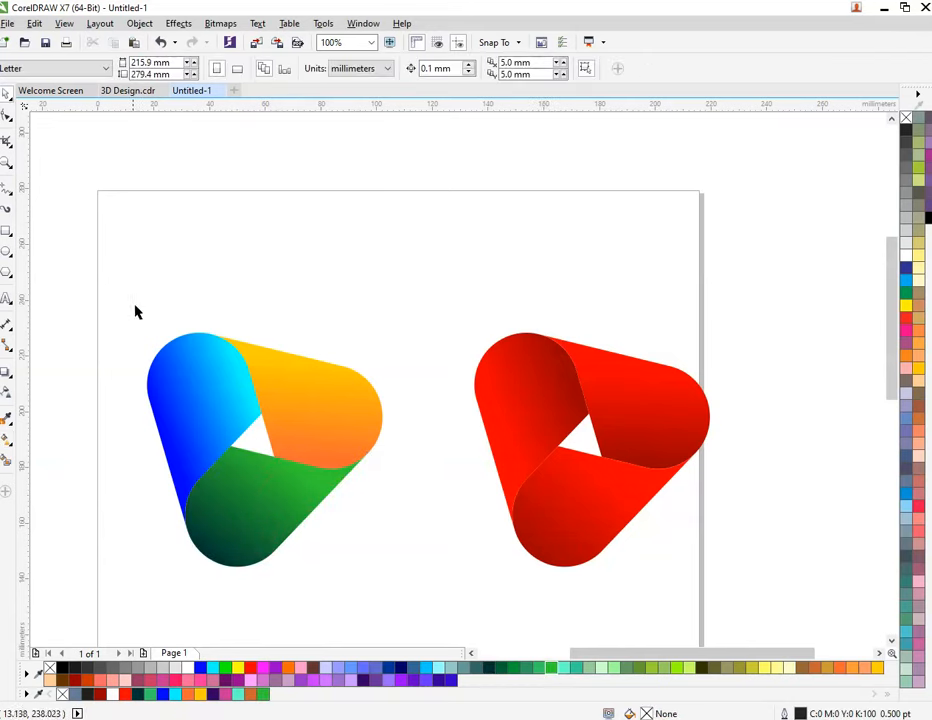
{"action": "left_click_drag", "start_coordinate": [135, 310], "coordinate": [424, 593]}
{"action": "right_click", "coordinate": [291, 374]}
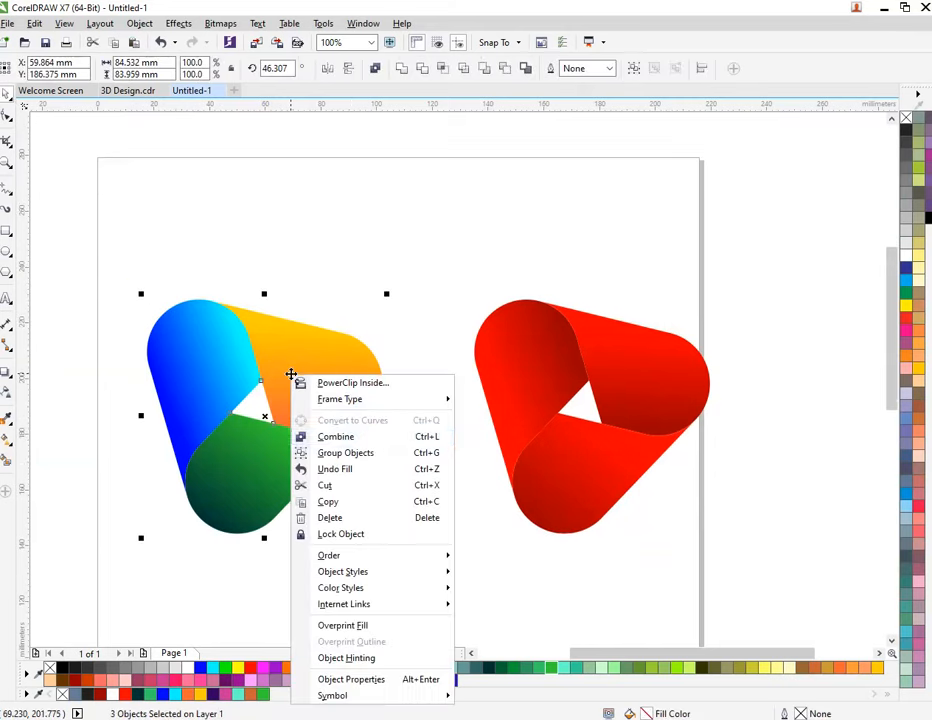
{"action": "left_click", "coordinate": [330, 453]}
{"action": "key", "text": "F10"}
{"action": "left_click", "coordinate": [565, 385]}
{"action": "left_click_drag", "start_coordinate": [565, 380], "coordinate": [559, 353]}
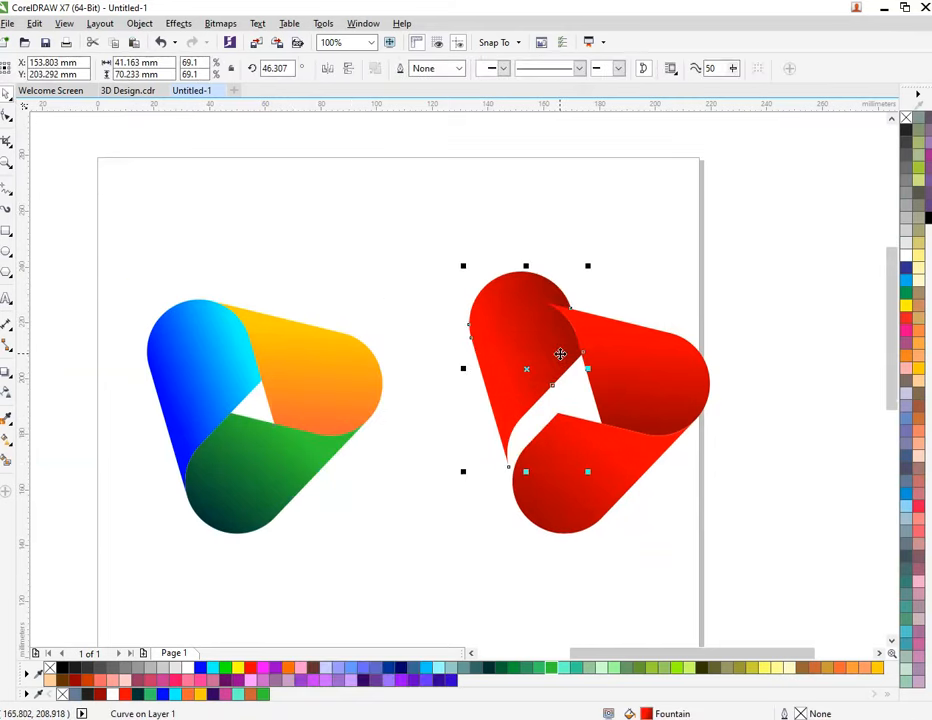
{"action": "key", "text": "ctrl+z"}
Select the three bands of the red design and group them.
{"action": "left_click_drag", "start_coordinate": [463, 231], "coordinate": [748, 568]}
{"action": "right_click", "coordinate": [617, 376]}
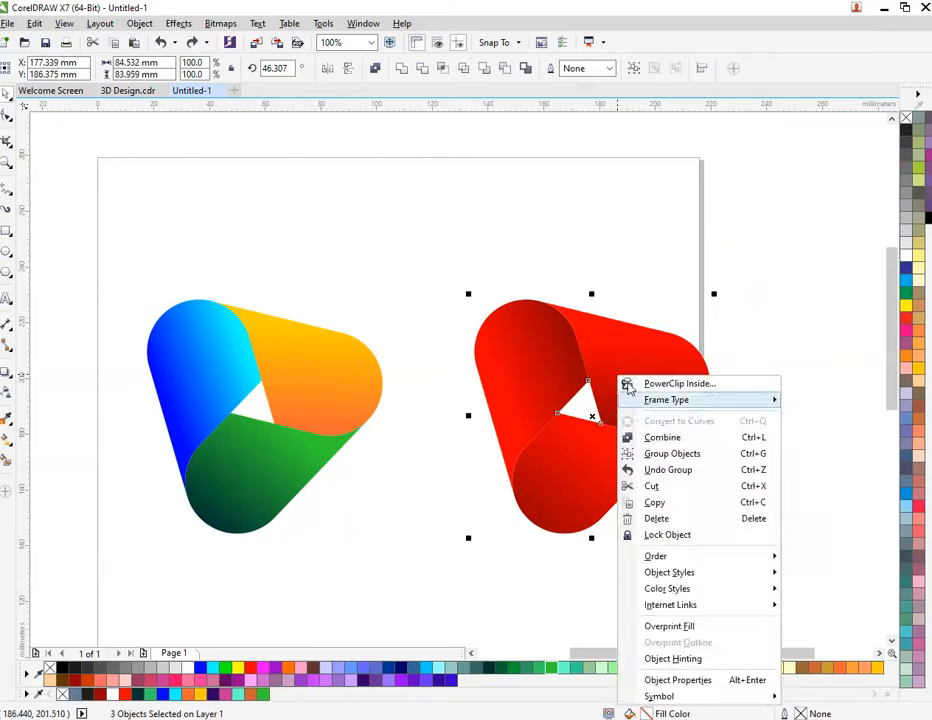
{"action": "left_click", "coordinate": [706, 453]}
Zoom to fit both grouped designs and view them side by side with nothing selected.
{"action": "left_click_drag", "start_coordinate": [110, 234], "coordinate": [782, 598]}
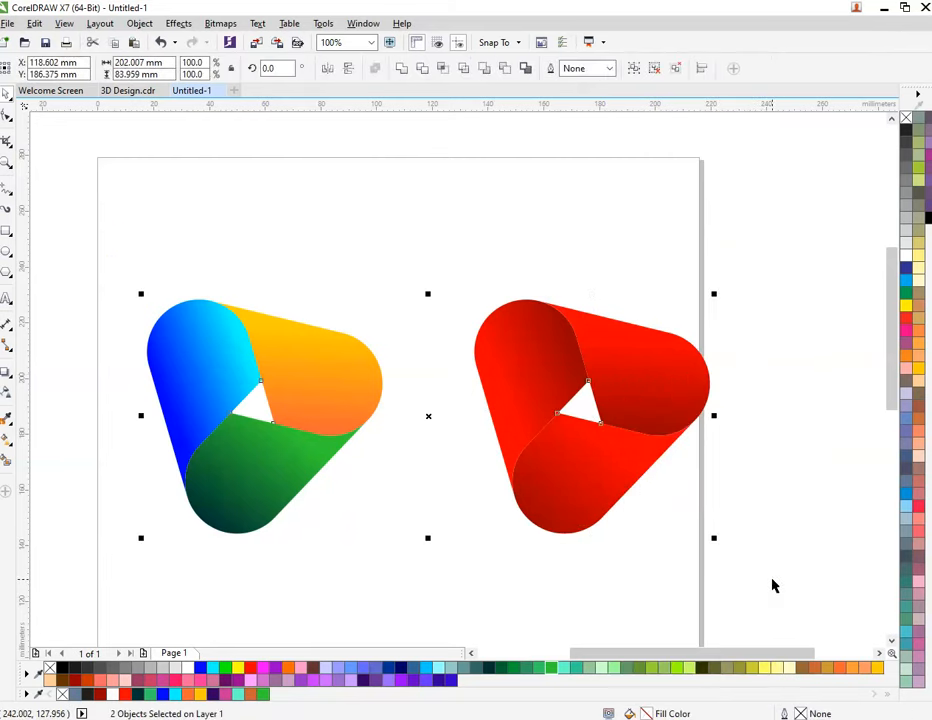
{"action": "key", "text": "shift+F2"}
{"action": "left_click", "coordinate": [727, 196]}
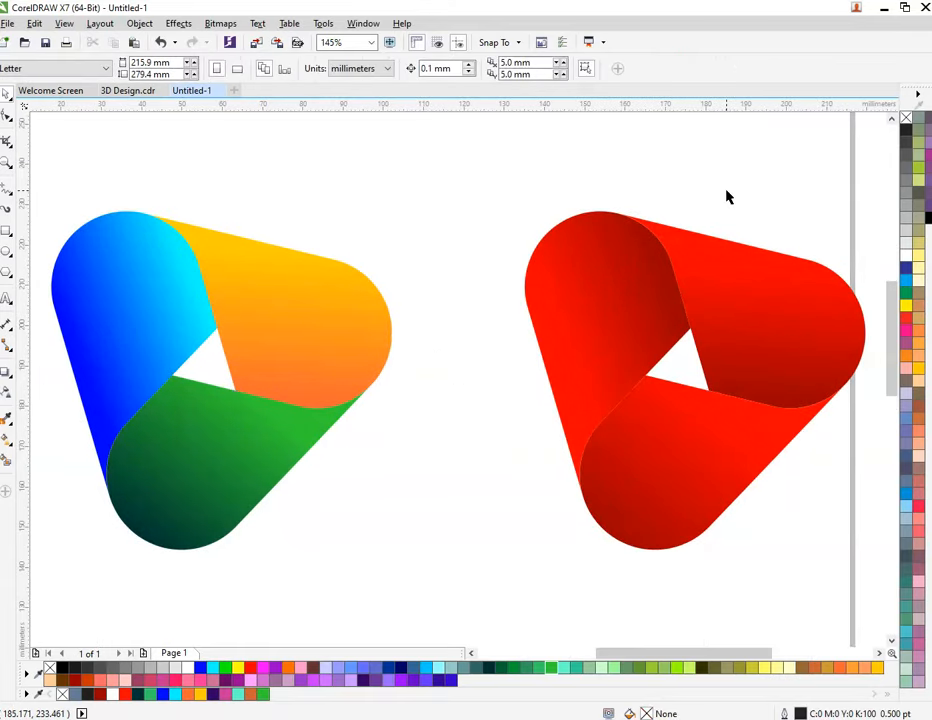